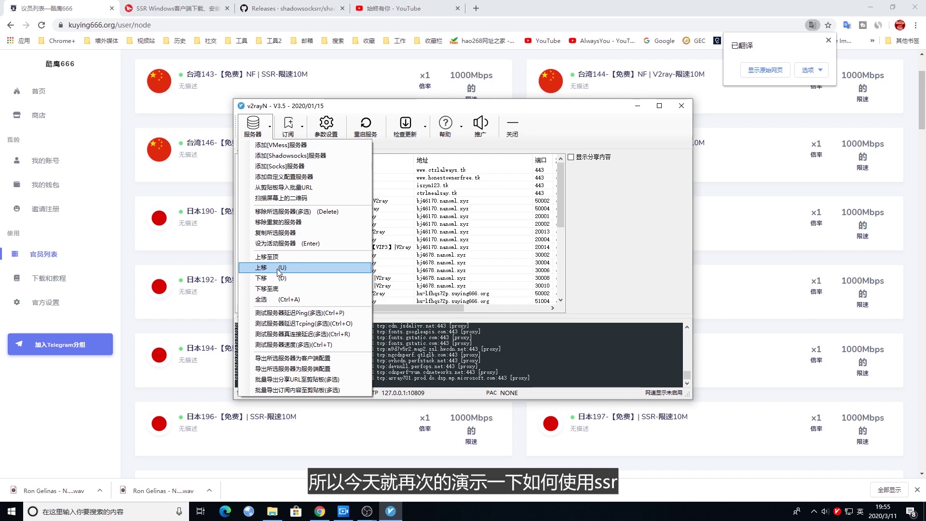
# Step: Open the Windows tutorial from the site's downloads and tutorials page (下载和教程) and download the SSR client
pyautogui.click(380, 378)
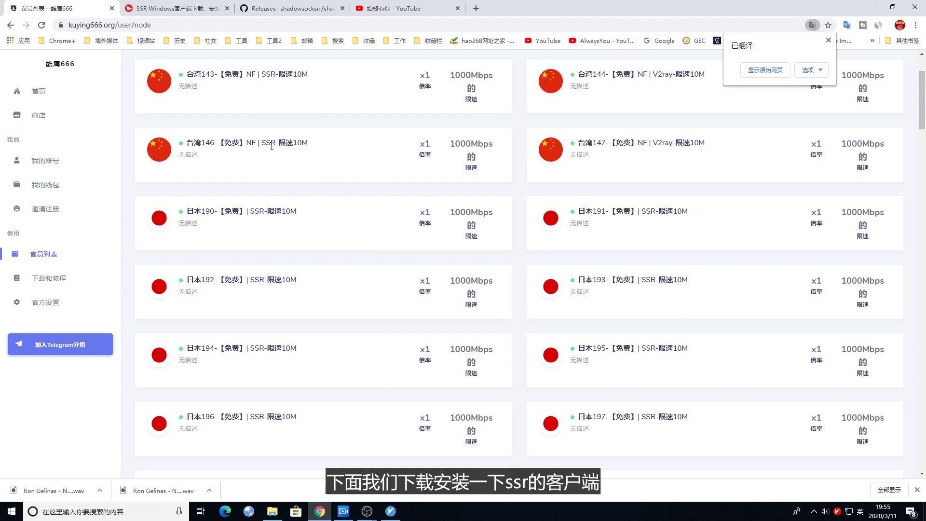
pyautogui.click(286, 11)
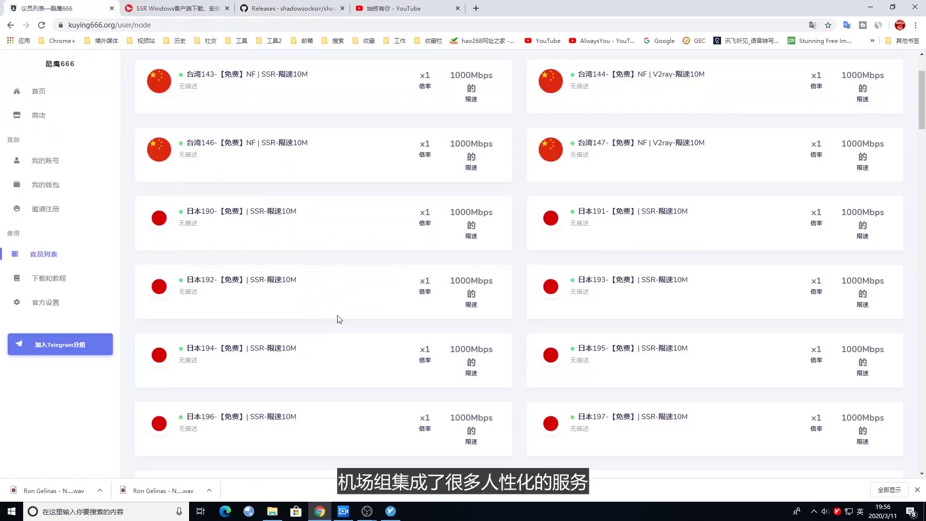
pyautogui.click(52, 279)
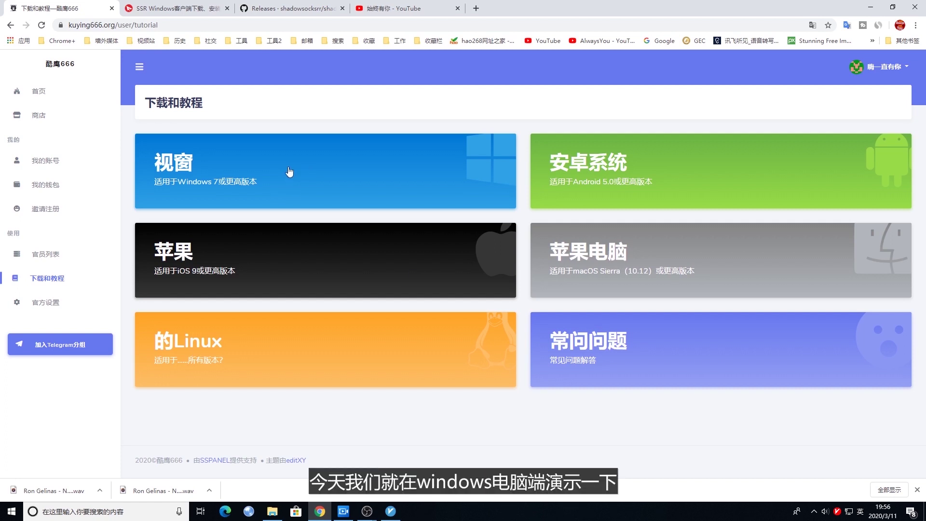
pyautogui.click(251, 171)
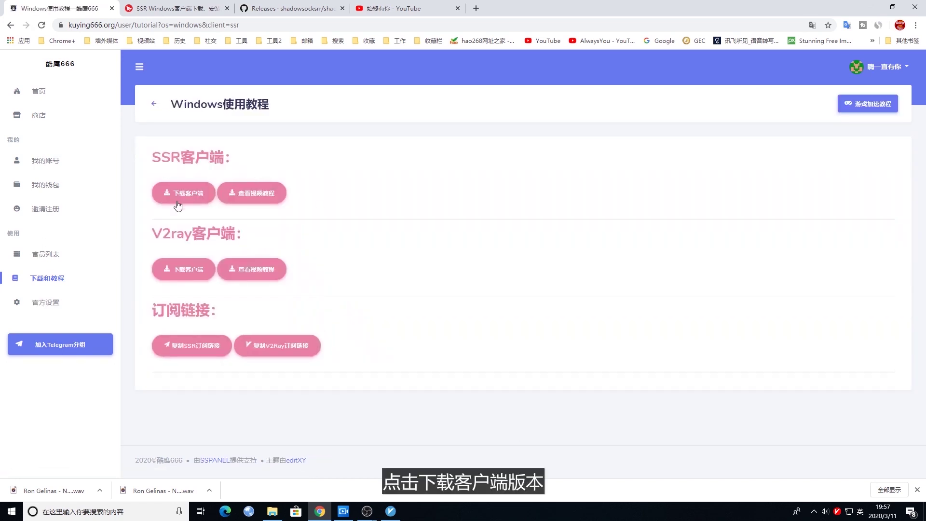
pyautogui.click(190, 193)
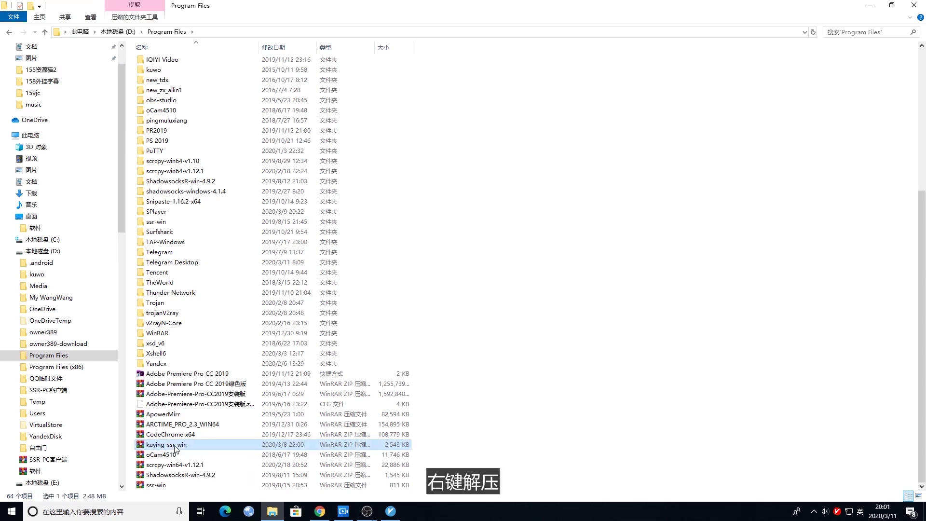
# Step: Extract the kuying-ssr-win archive in Program Files into its own kuying-ssr-win folder
pyautogui.rightClick(175, 447)
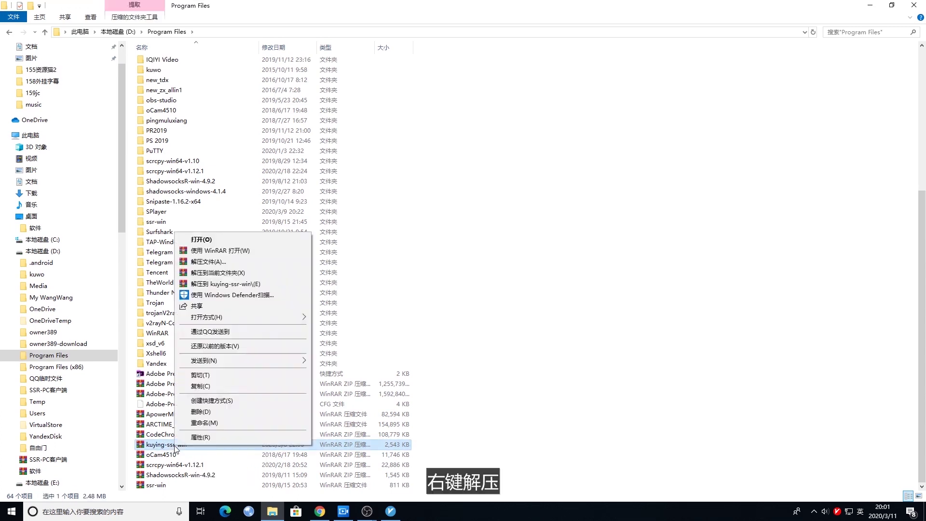
pyautogui.click(240, 285)
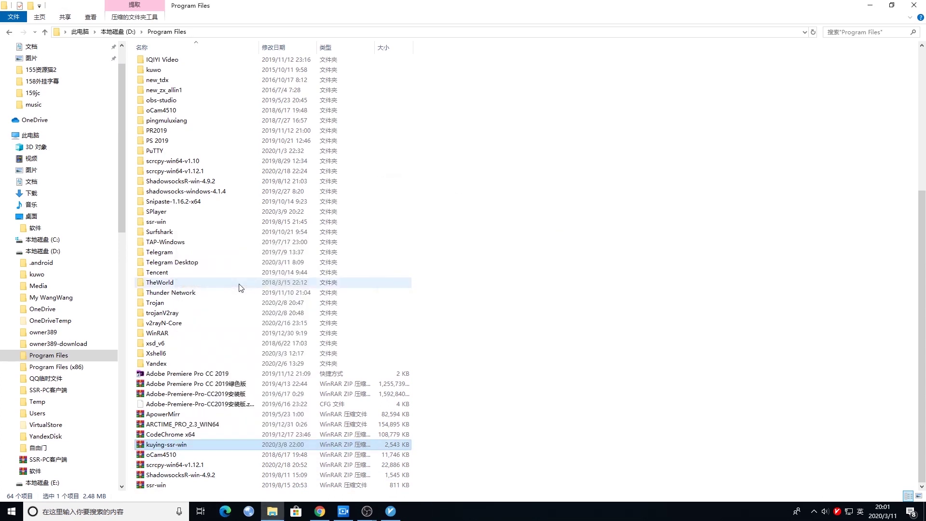
# Step: Run ShadowsocksR-dotnet4.0 as administrator from the ssr subfolder of the extracted kuying-ssr-win folder
pyautogui.scroll(2, 174, 143)
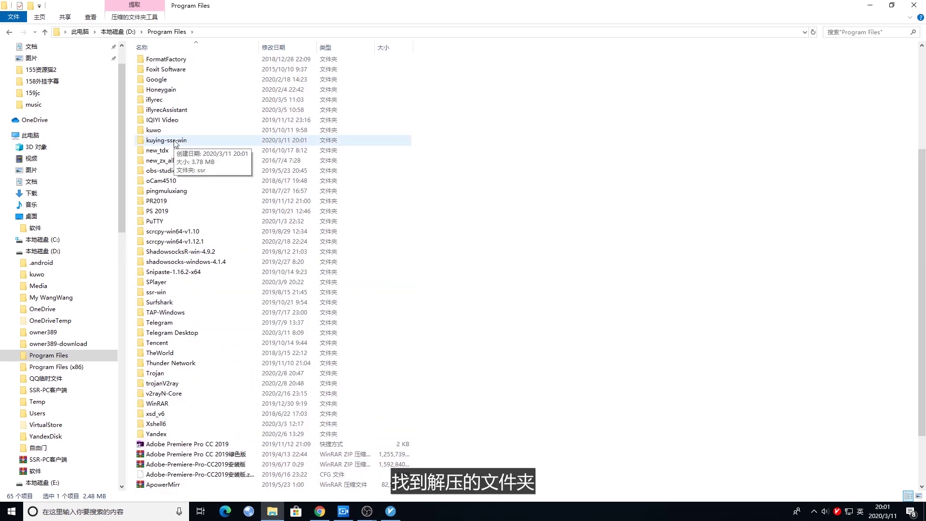
pyautogui.doubleClick(174, 140)
pyautogui.click(154, 65)
pyautogui.doubleClick(154, 65)
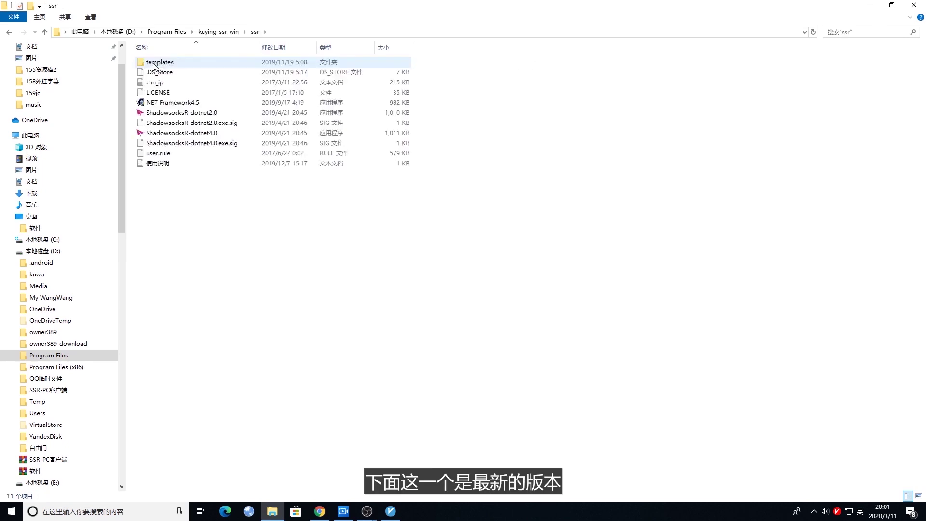
pyautogui.rightClick(178, 134)
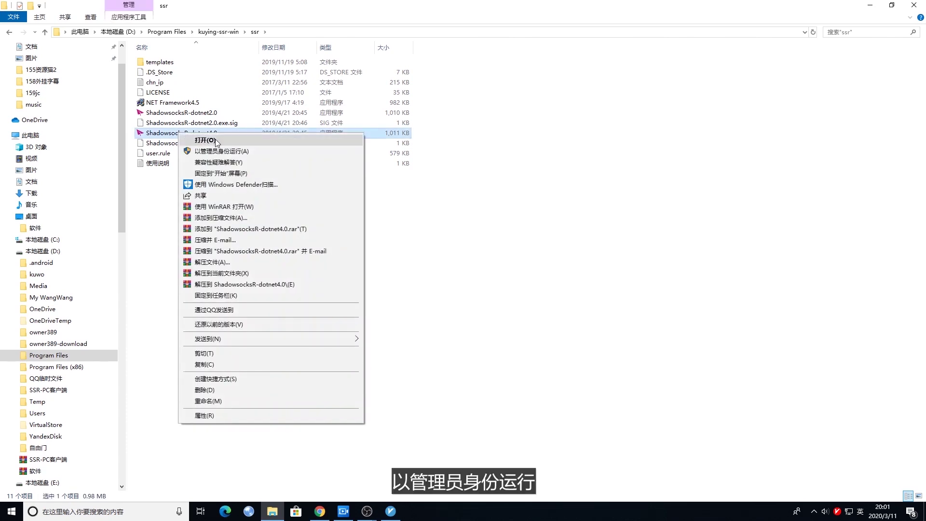
pyautogui.click(223, 153)
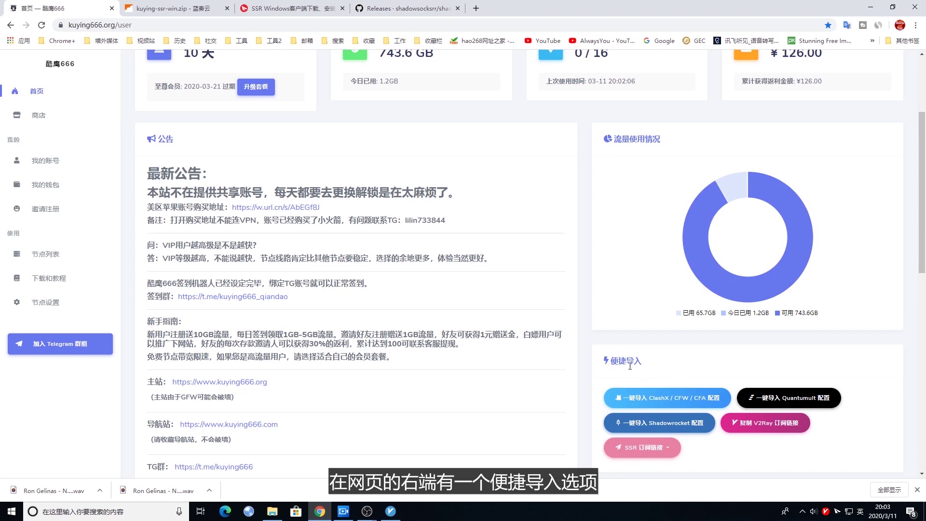
# Step: Try the one-click SSR subscription import (一键导入 SSR 订阅链接) from the site's quick import section and close the server editor
pyautogui.scroll(-2, 655, 362)
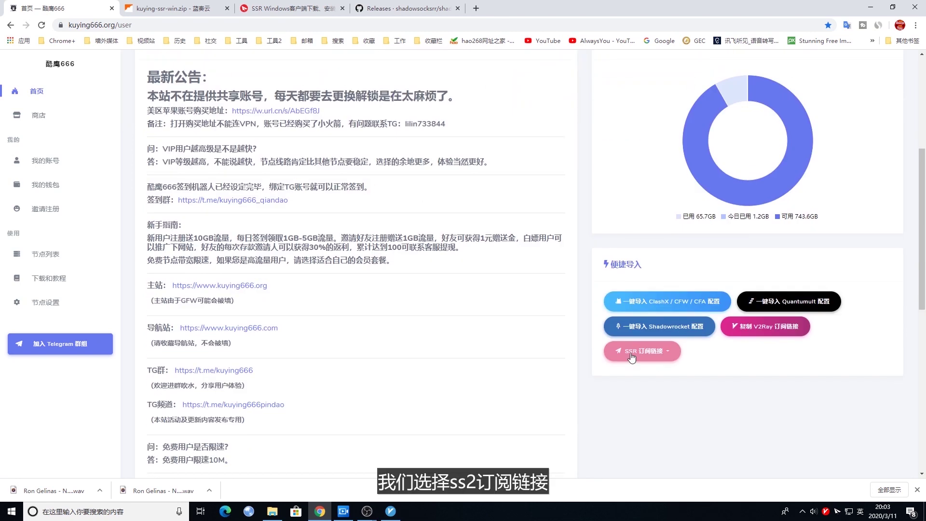
pyautogui.click(669, 362)
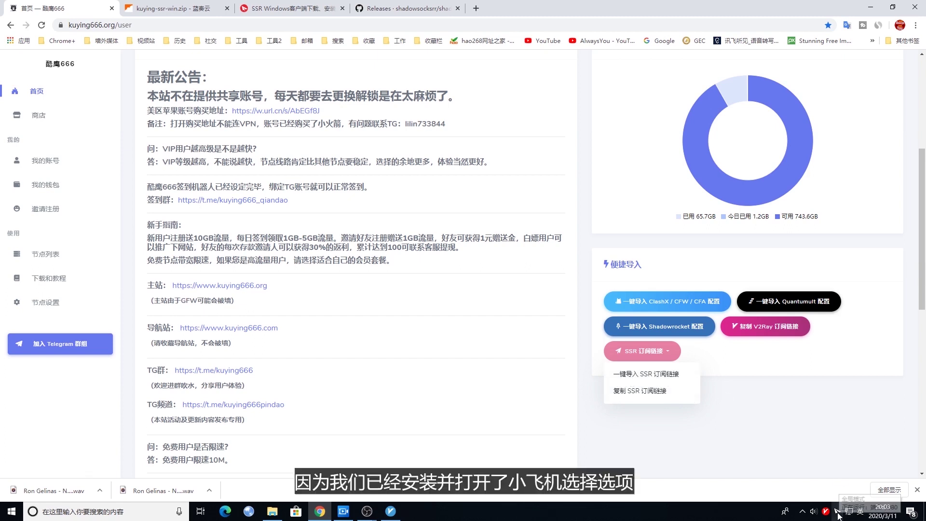
pyautogui.click(667, 375)
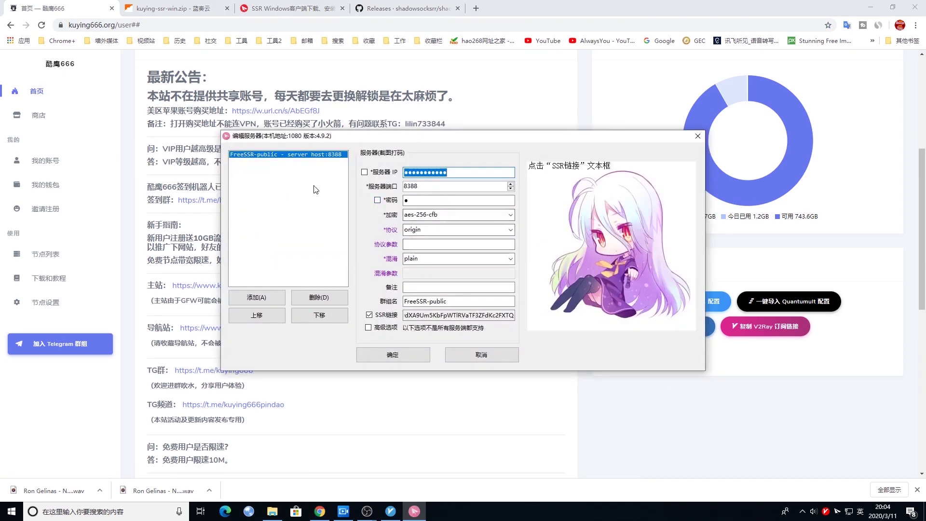
pyautogui.press('Escape')
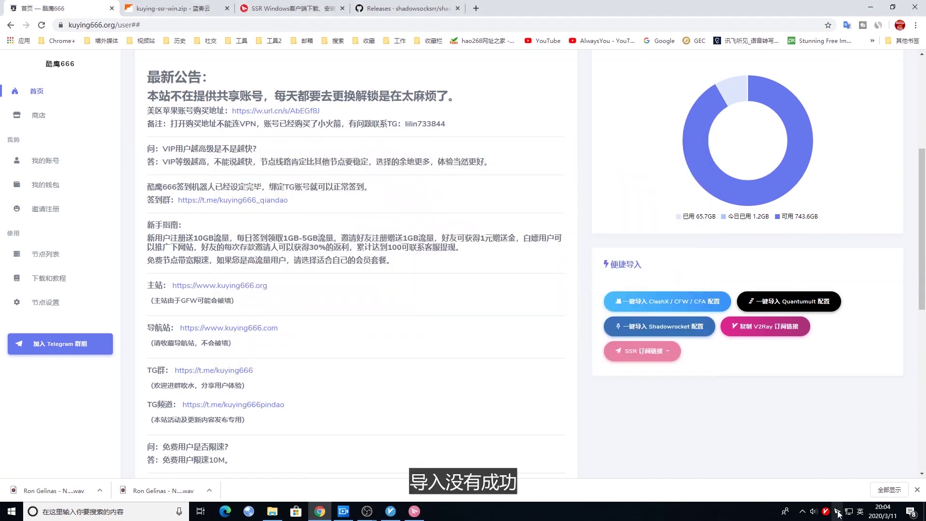
# Step: Copy the SSR subscription link from the website and add it as a subscription URL in the ShadowsocksR subscription settings
pyautogui.click(668, 356)
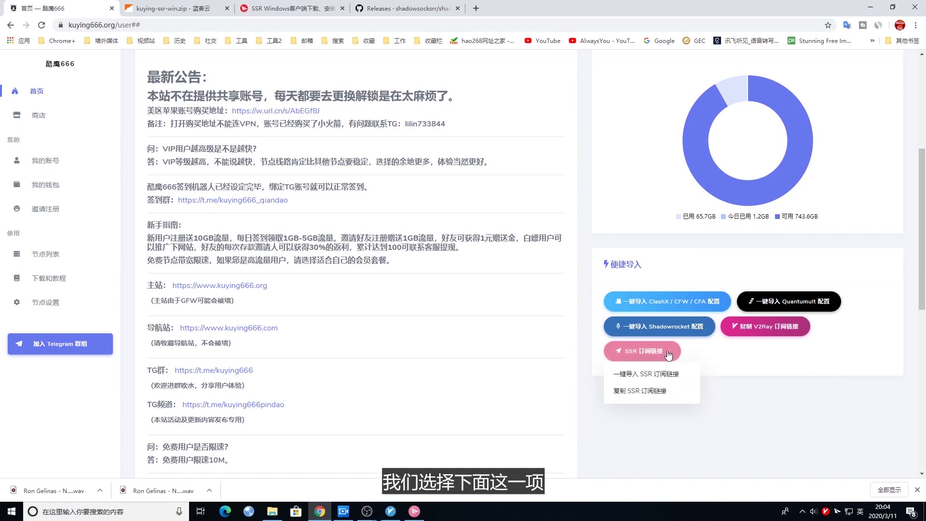
pyautogui.click(646, 391)
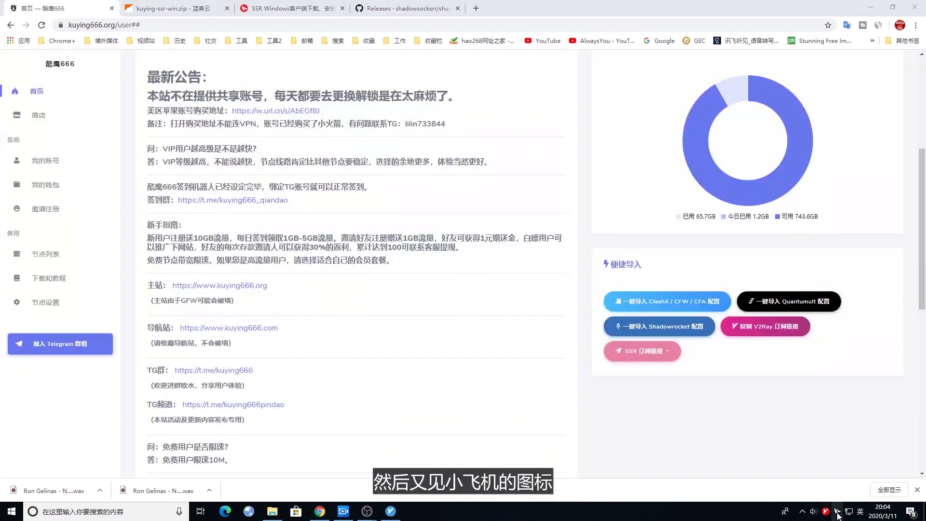
pyautogui.rightClick(837, 513)
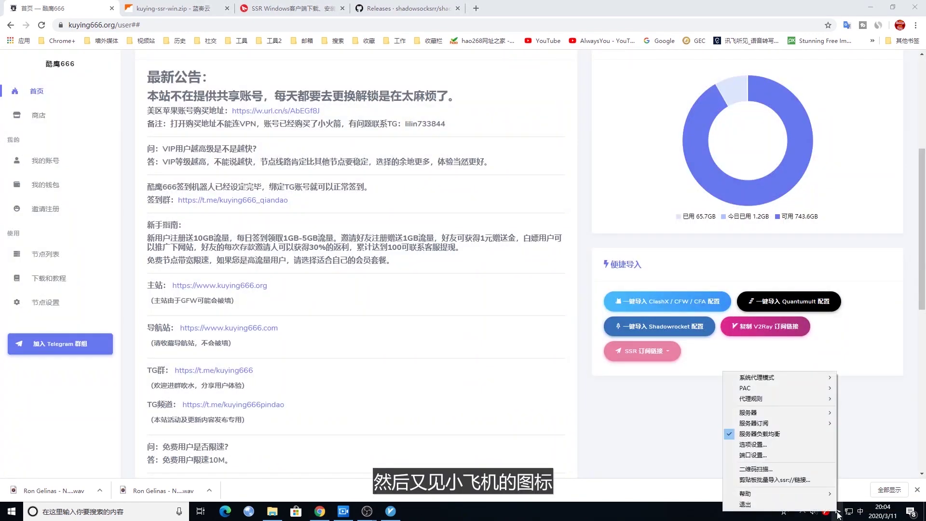
pyautogui.moveTo(750, 426)
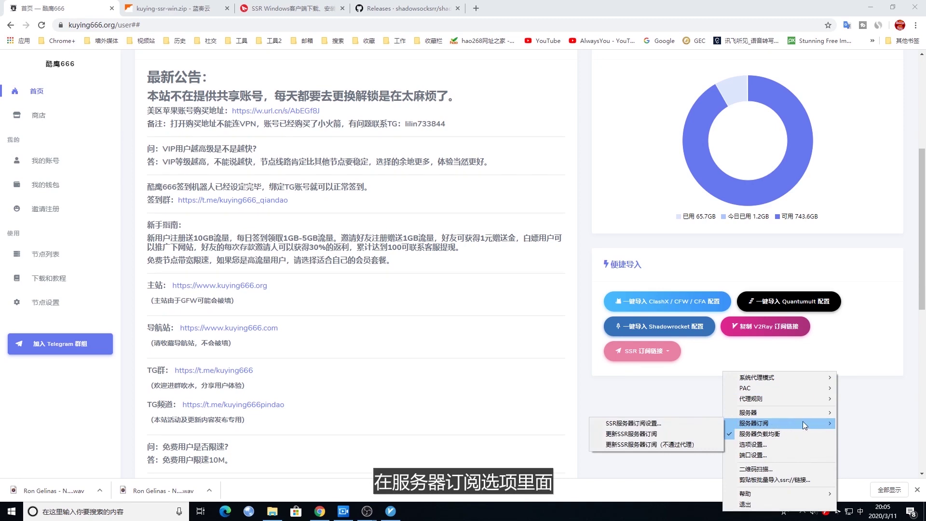
pyautogui.click(632, 424)
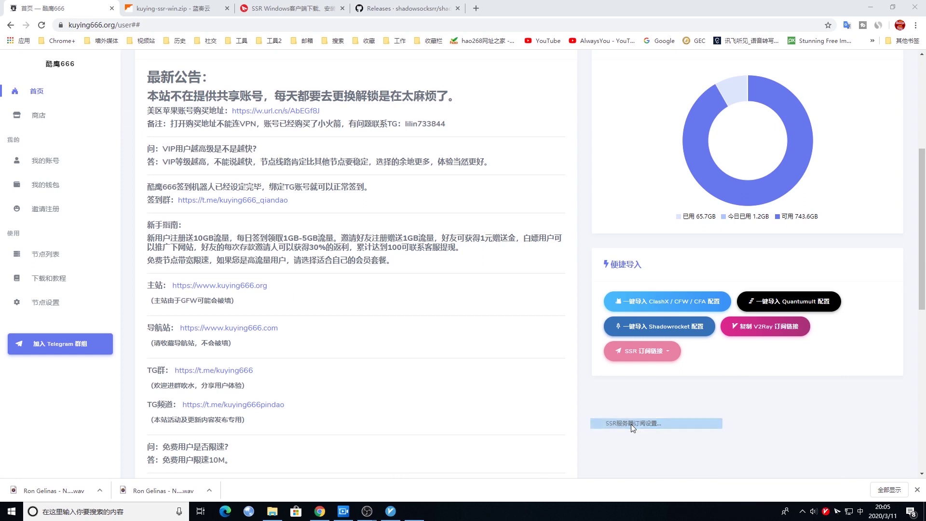
pyautogui.click(367, 308)
pyautogui.hotkey('ctrl', 'v')
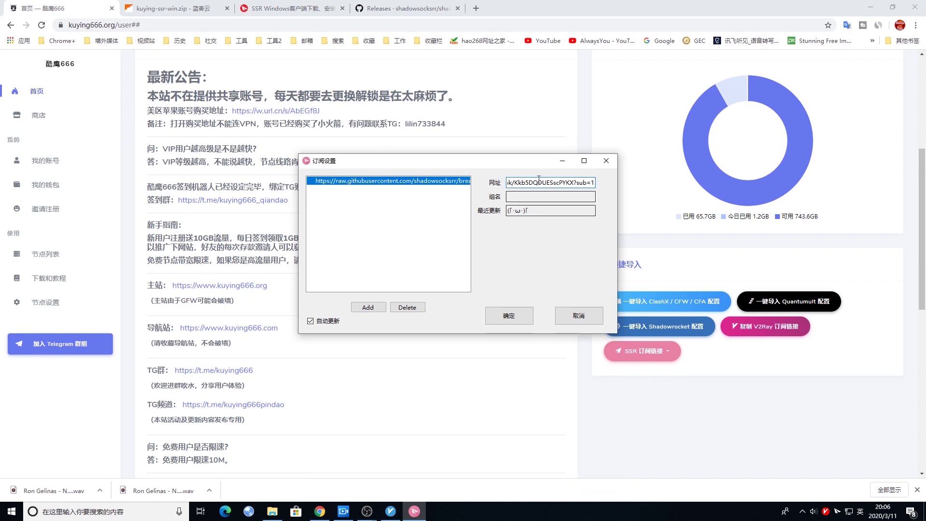
pyautogui.click(367, 307)
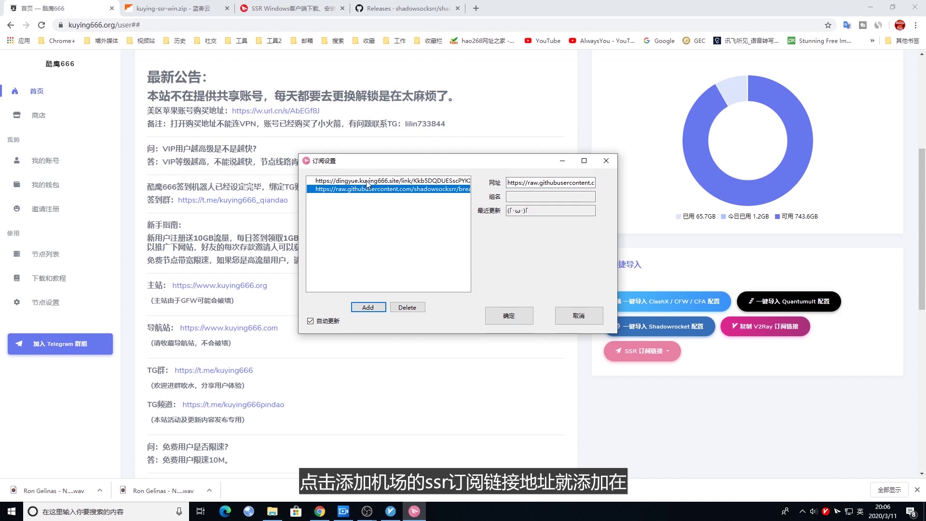
pyautogui.click(506, 317)
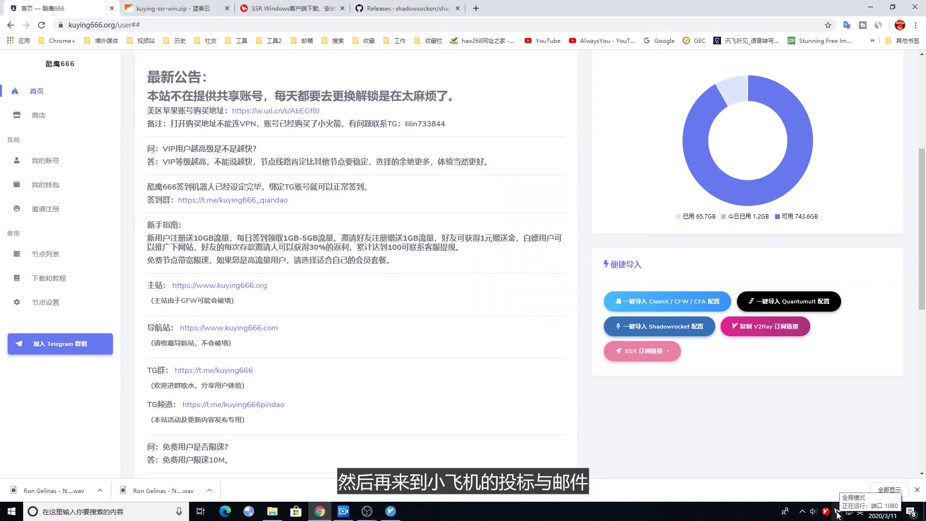
# Step: Update the SSR server subscription through the proxy and update the PAC to GFWList in ShadowsocksR
pyautogui.rightClick(838, 515)
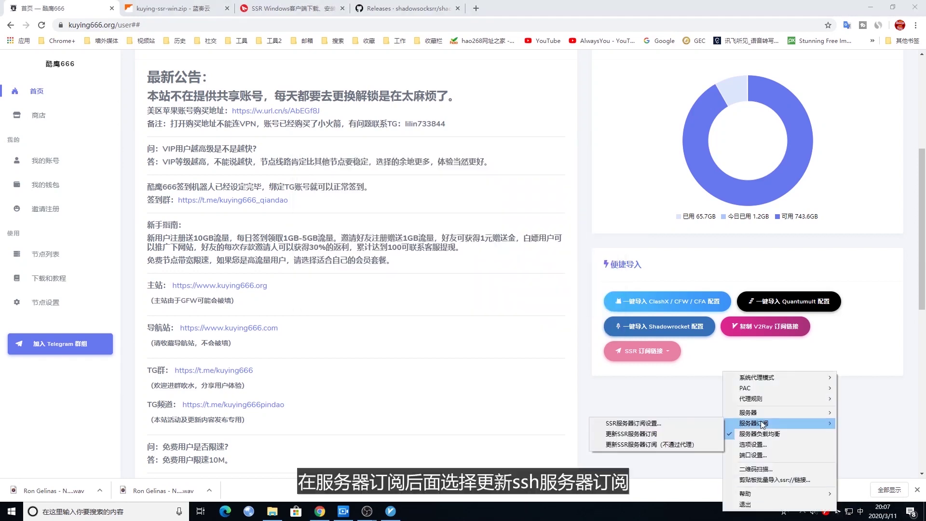
pyautogui.click(636, 438)
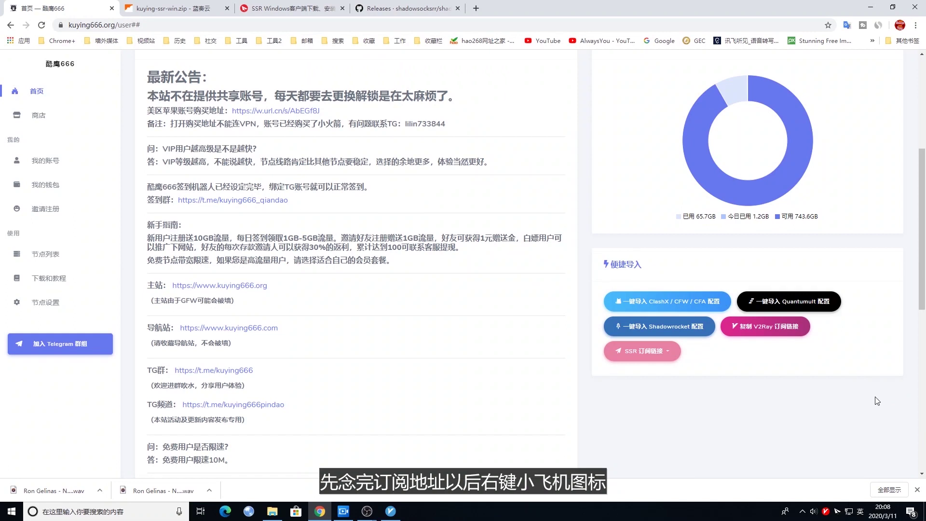
pyautogui.rightClick(837, 512)
pyautogui.moveTo(747, 381)
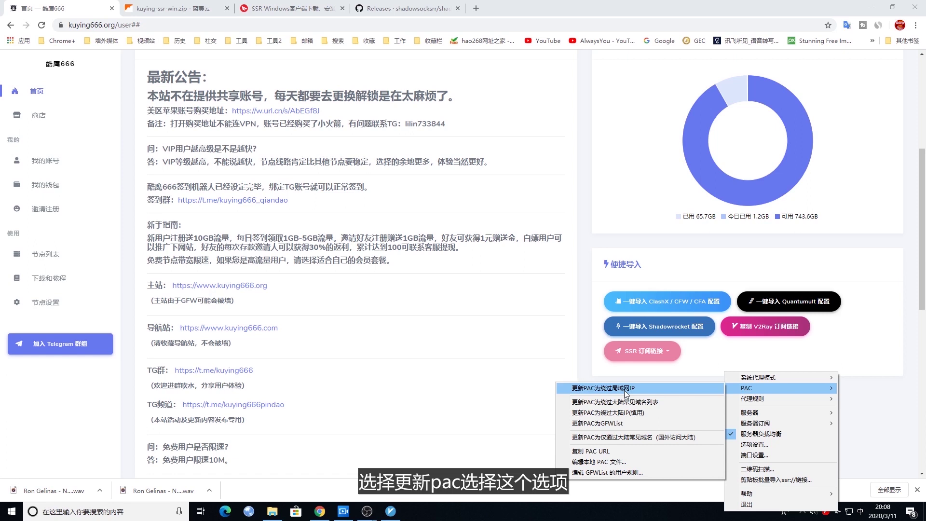
pyautogui.click(612, 423)
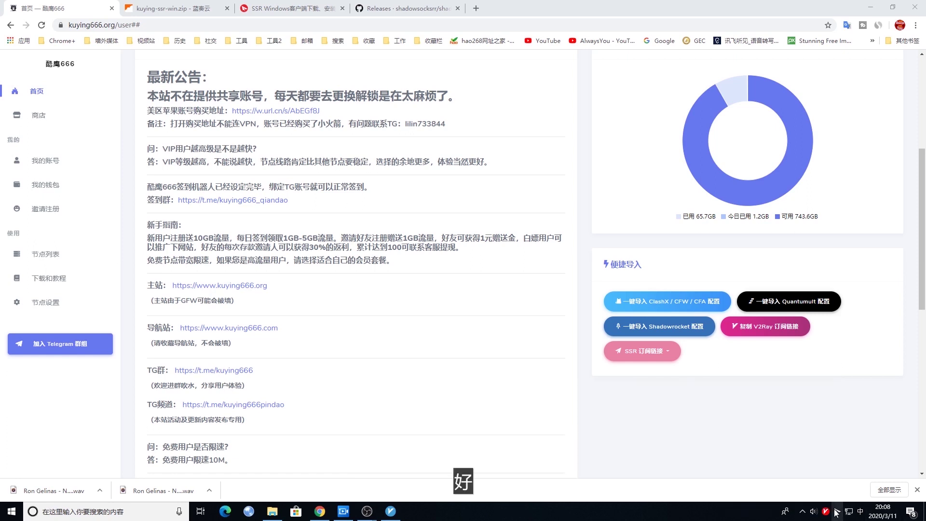
# Step: Use the proxy rule that bypasses the LAN and mainland (绕过局域网和大陆), and check the node list in the server editor
pyautogui.rightClick(838, 511)
pyautogui.moveTo(805, 394)
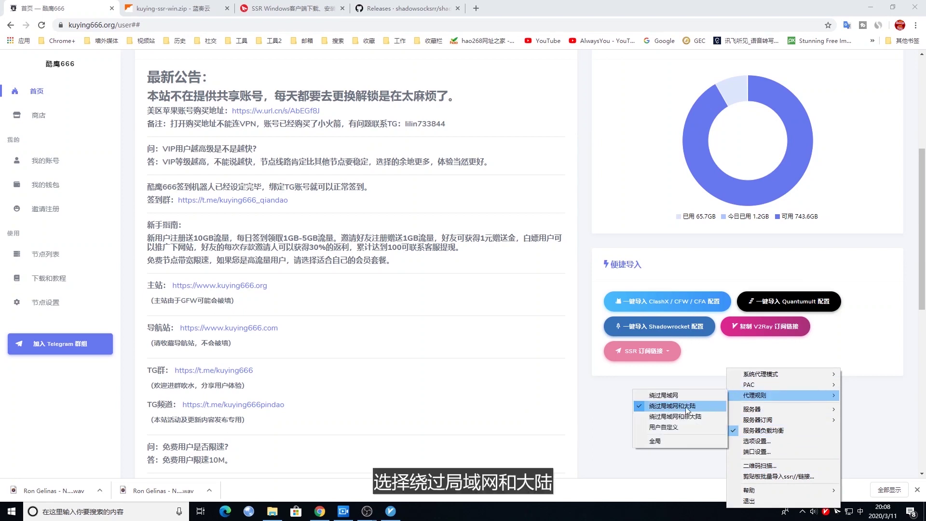
pyautogui.click(837, 512)
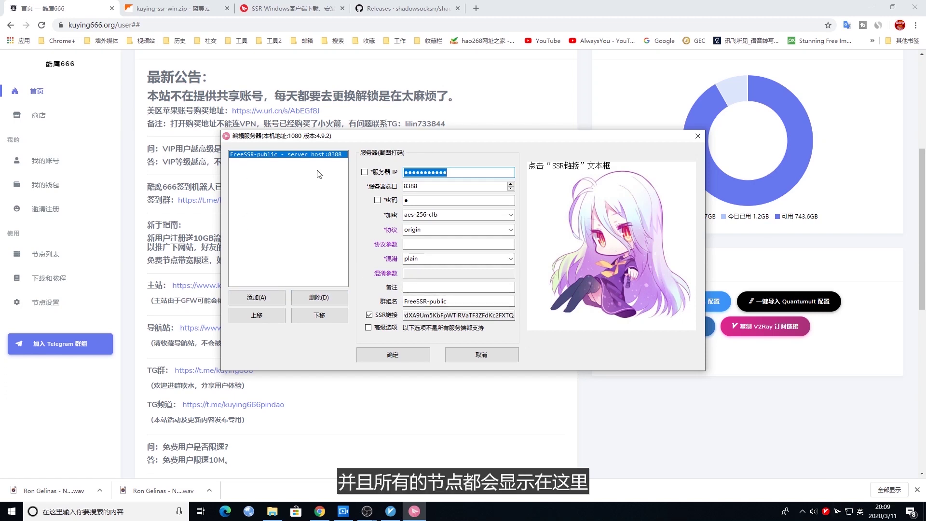
pyautogui.rightClick(824, 508)
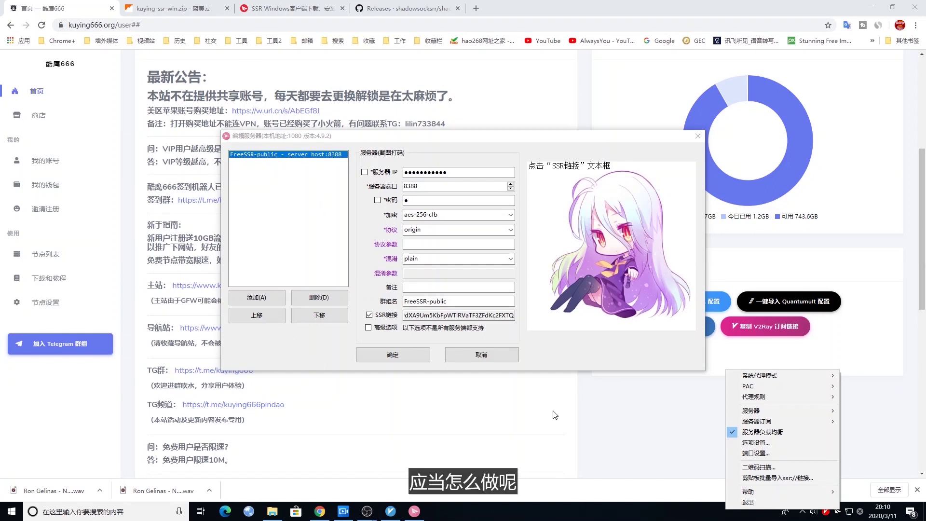
pyautogui.click(880, 440)
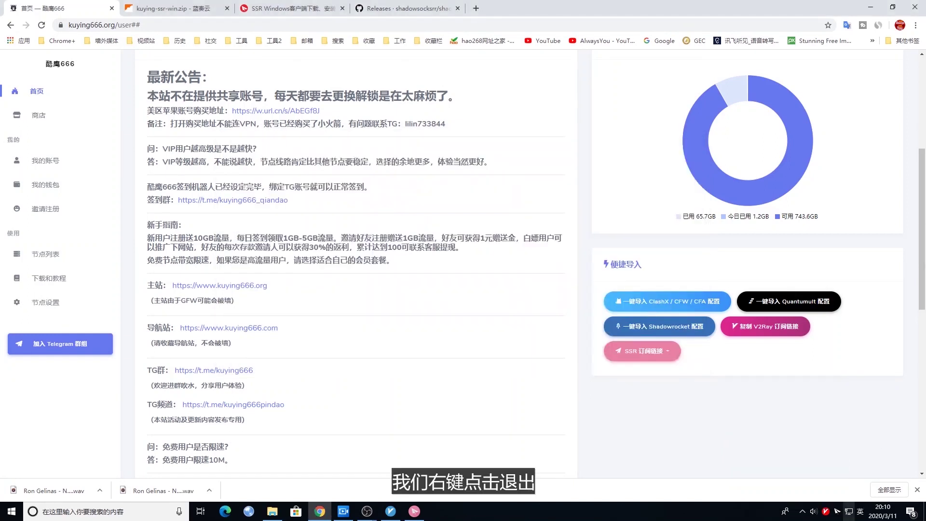
# Step: Exit ShadowsocksR and relaunch ShadowsocksR-dotnet4.0 from the ssr folder in File Explorer
pyautogui.rightClick(838, 511)
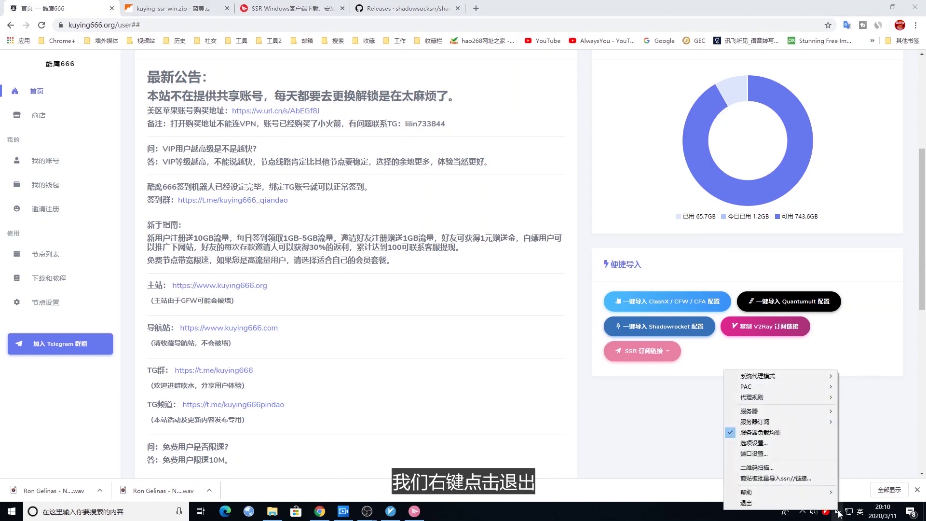
pyautogui.click(751, 504)
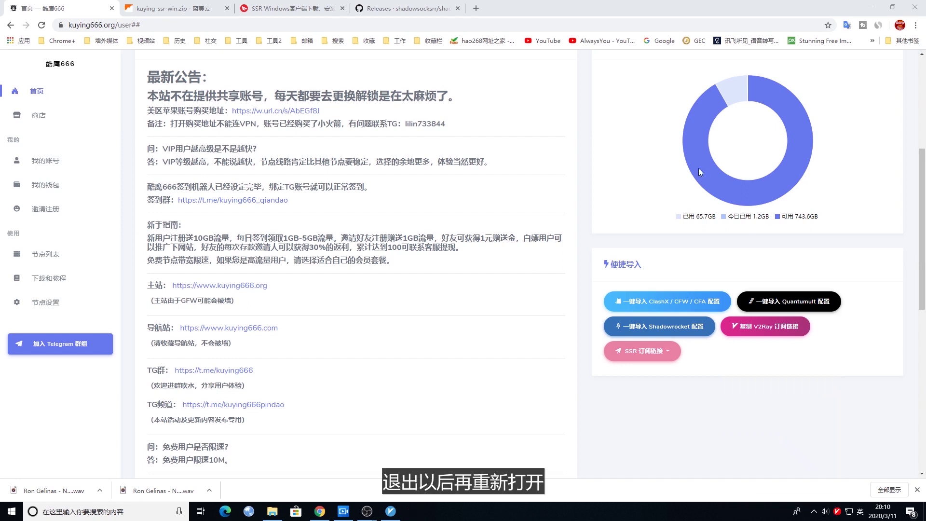
pyautogui.click(272, 512)
pyautogui.doubleClick(197, 165)
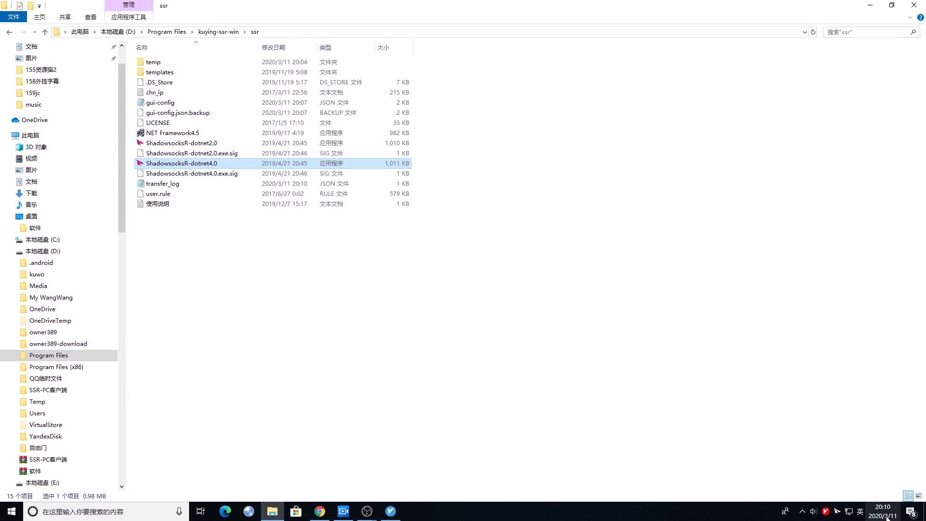
# Step: Update the SSR server subscription without going through the proxy (不通过代理) in ShadowsocksR
pyautogui.rightClick(837, 511)
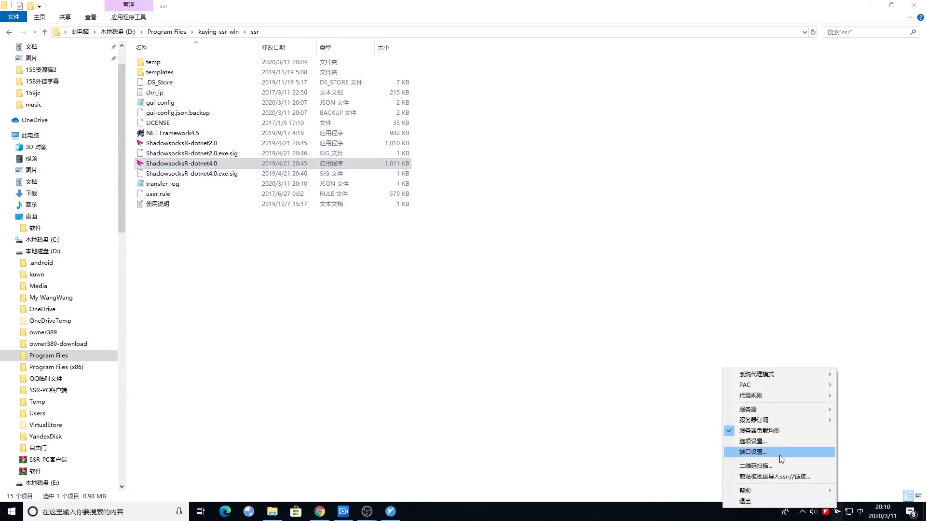
pyautogui.moveTo(766, 423)
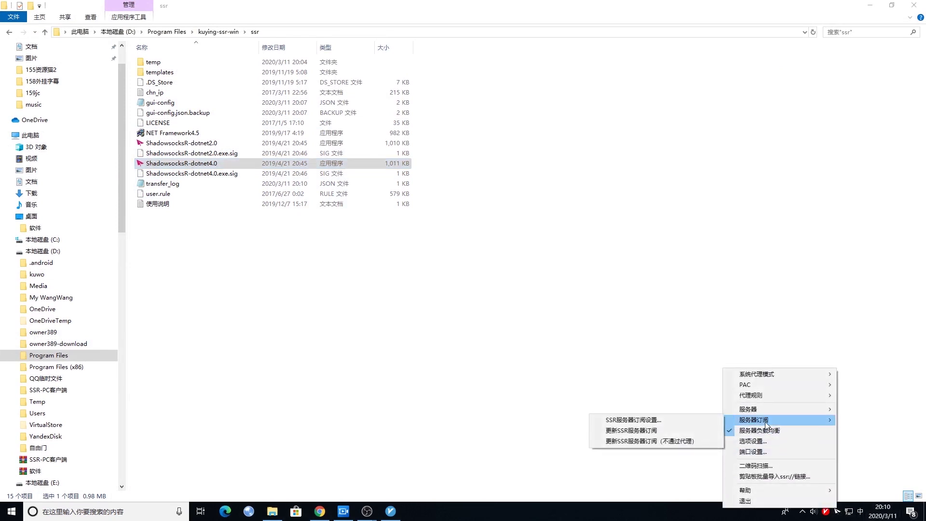
pyautogui.click(663, 440)
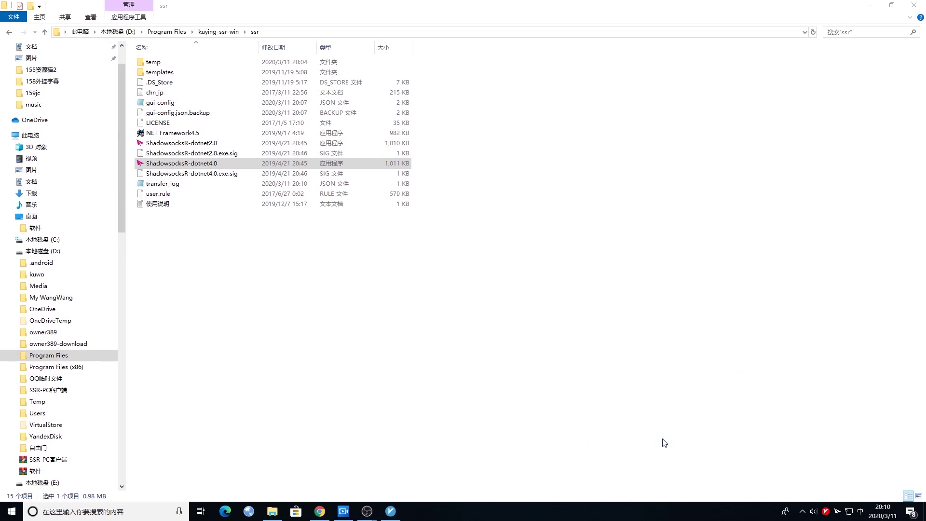
# Step: Delete the built-in FreeSSR-public server from the ShadowsocksR server editor and save the server list
pyautogui.rightClick(838, 514)
pyautogui.moveTo(766, 423)
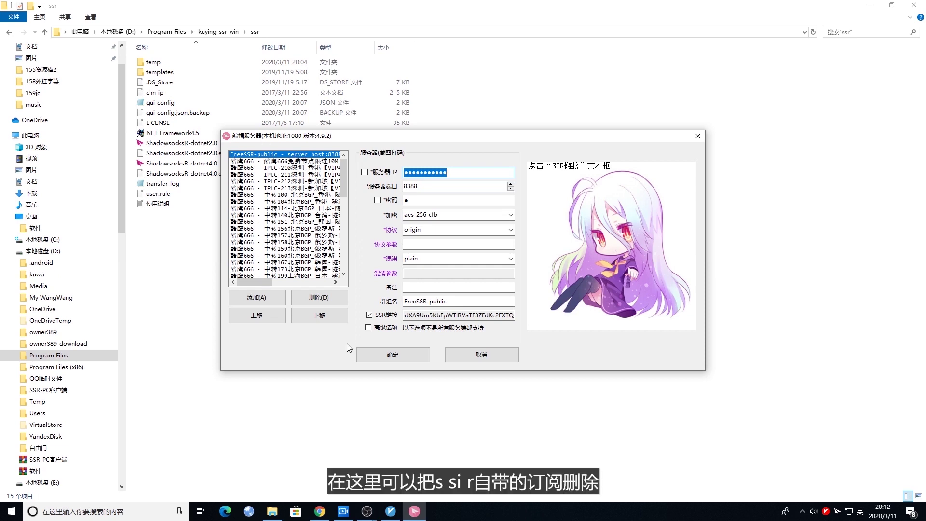
pyautogui.click(318, 298)
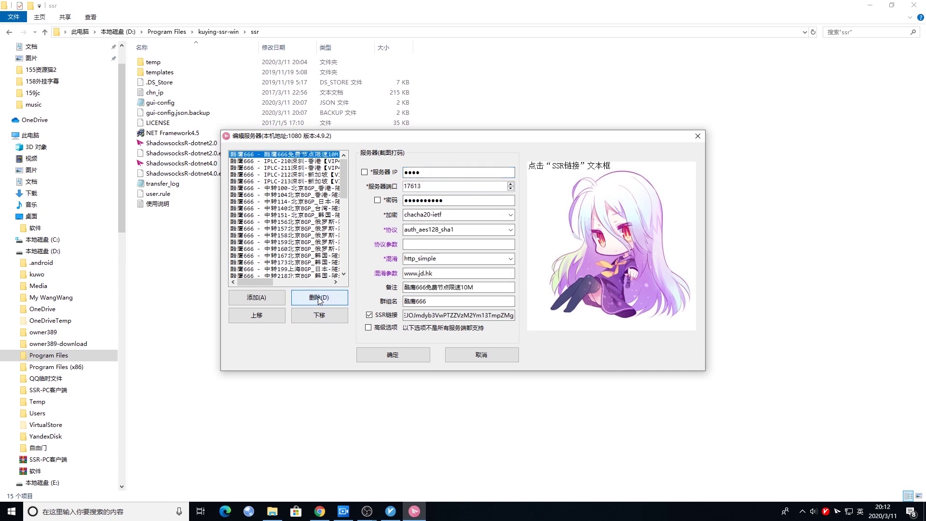
pyautogui.click(390, 356)
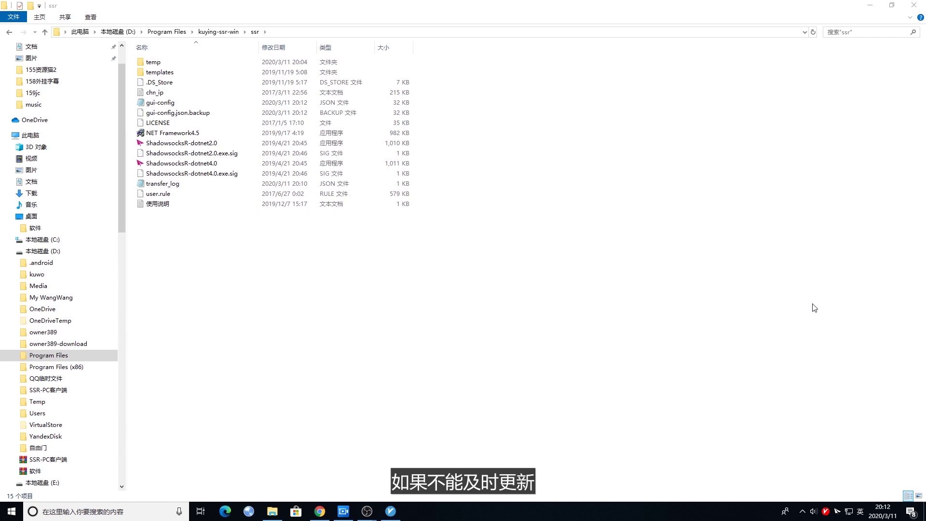
# Step: Set the ShadowsocksR system proxy mode to PAC mode (PAC 模式)
pyautogui.rightClick(839, 512)
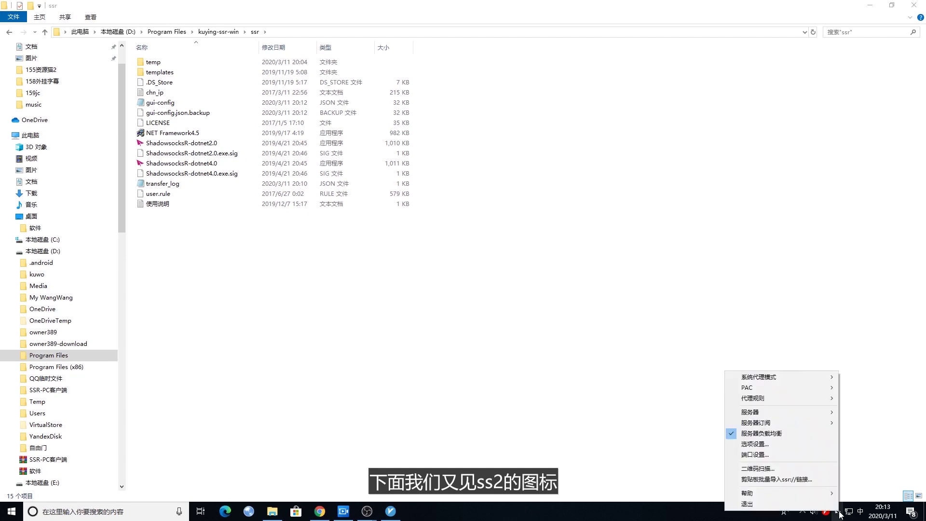
pyautogui.moveTo(832, 380)
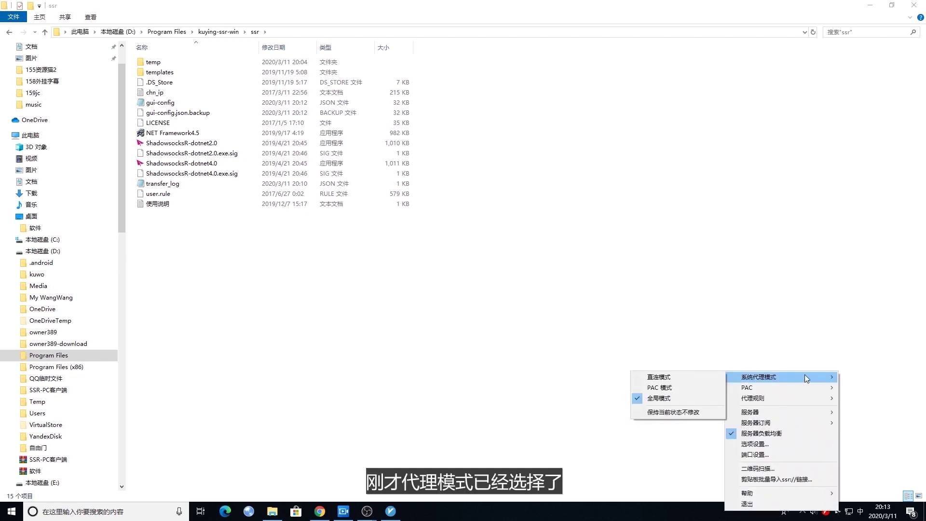
pyautogui.click(670, 389)
# Step: Exit the other proxy client, the one with the V icon, that is still running in the background
pyautogui.rightClick(825, 511)
pyautogui.click(850, 361)
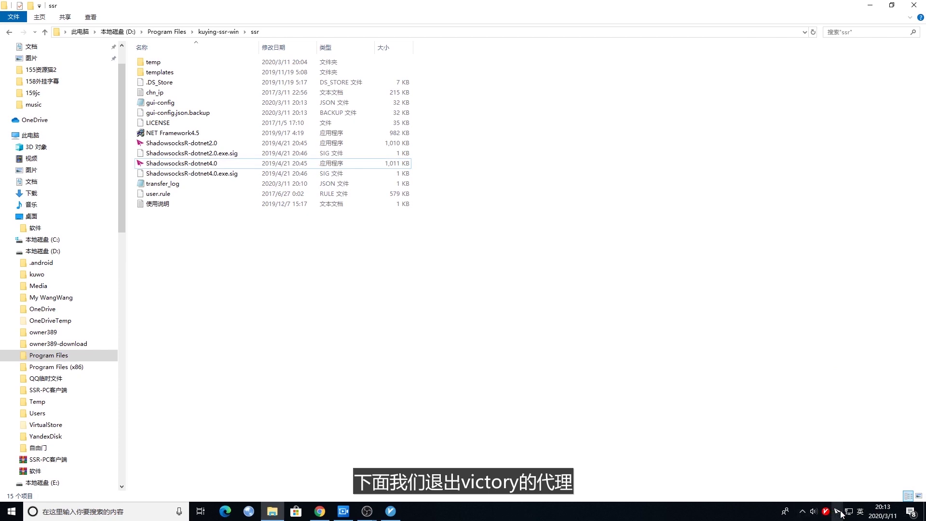
pyautogui.rightClick(827, 513)
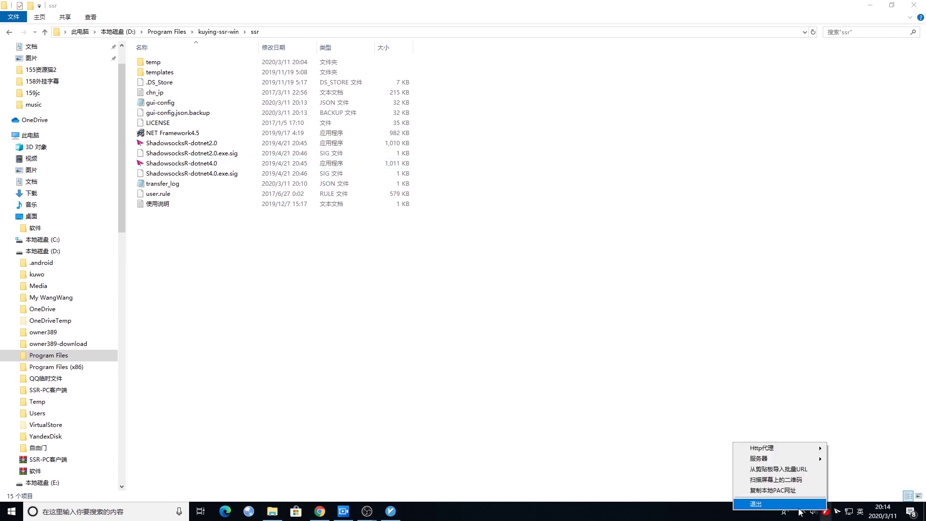
pyautogui.click(763, 506)
# Step: Select the node IPLC-210深圳-香港【VIP4】 from the 酷鹰666 server group in ShadowsocksR
pyautogui.rightClick(837, 511)
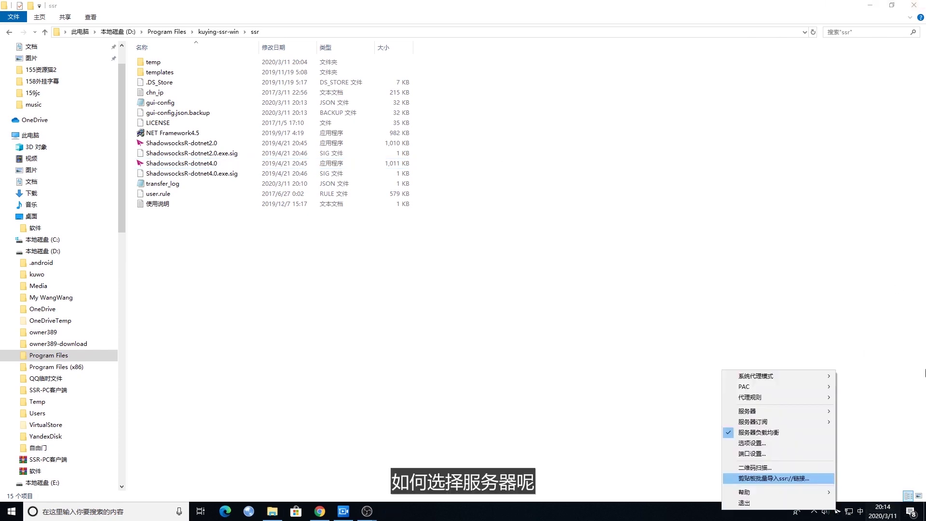
pyautogui.moveTo(748, 414)
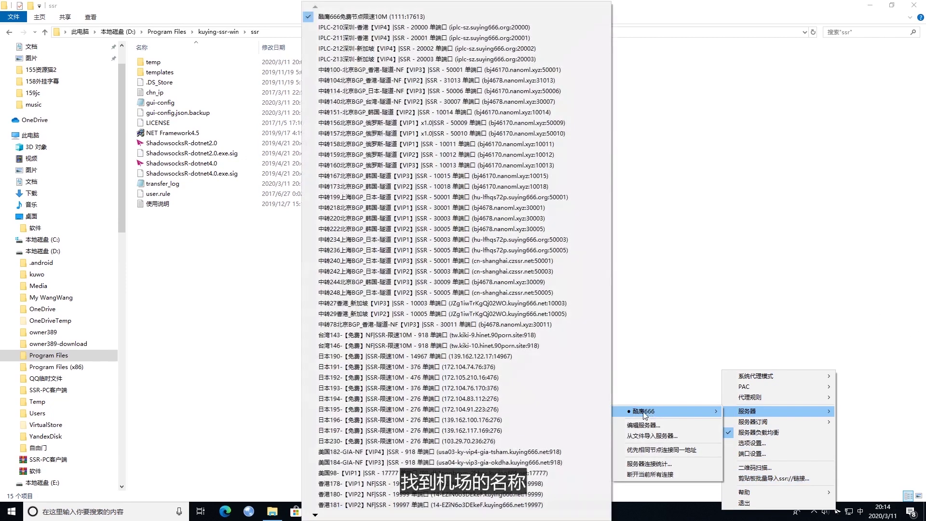
pyautogui.moveTo(686, 411)
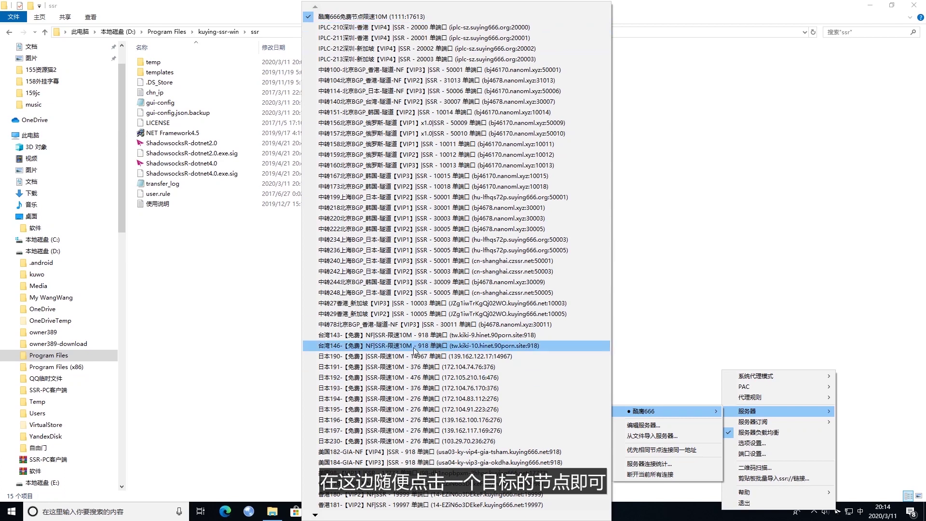
pyautogui.click(371, 28)
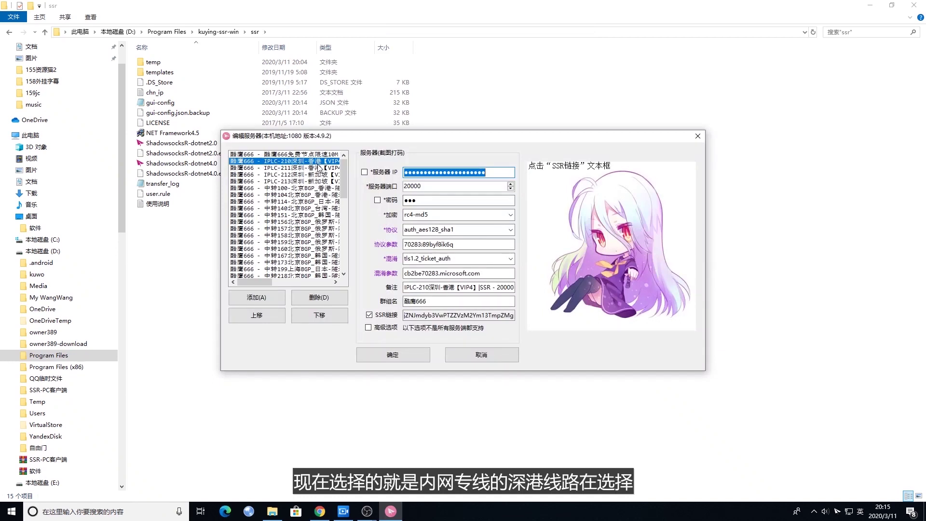
# Step: Turn off server load balancing (服务器负载均衡) in ShadowsocksR
pyautogui.rightClick(838, 511)
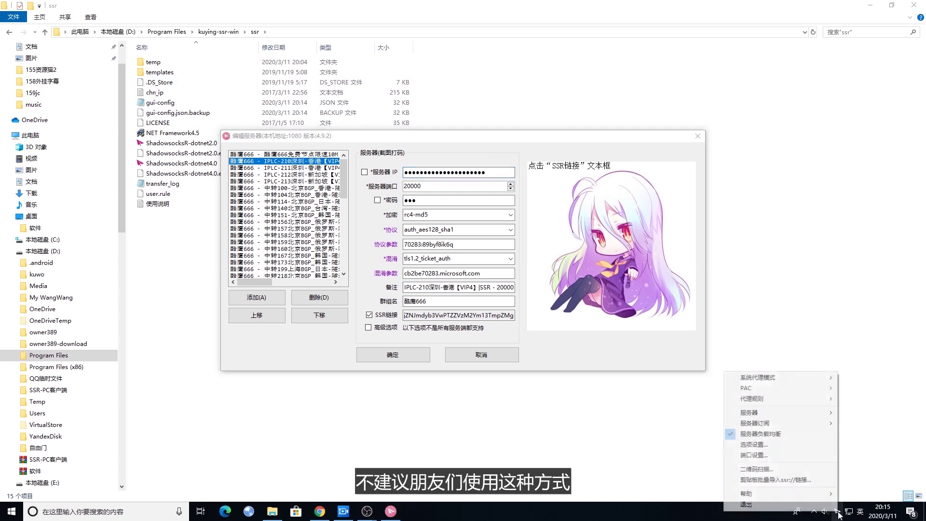
pyautogui.moveTo(749, 412)
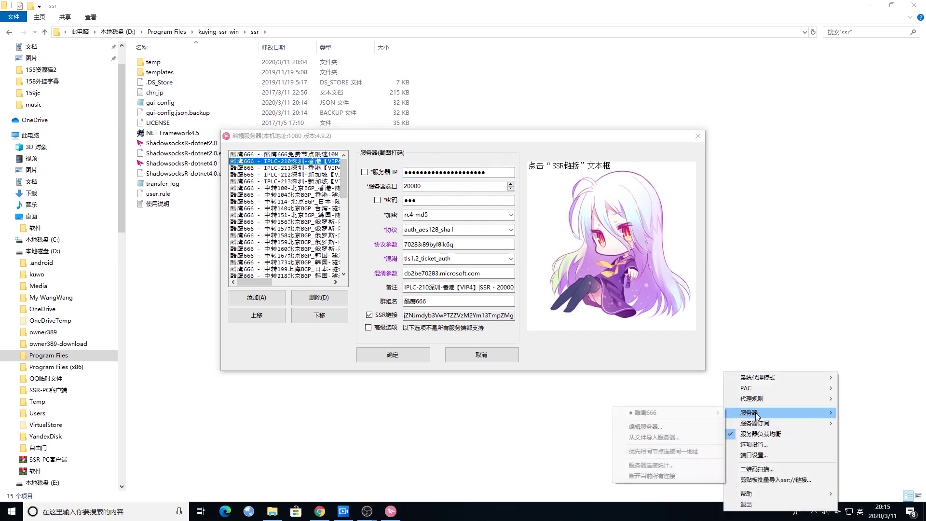
pyautogui.moveTo(646, 412)
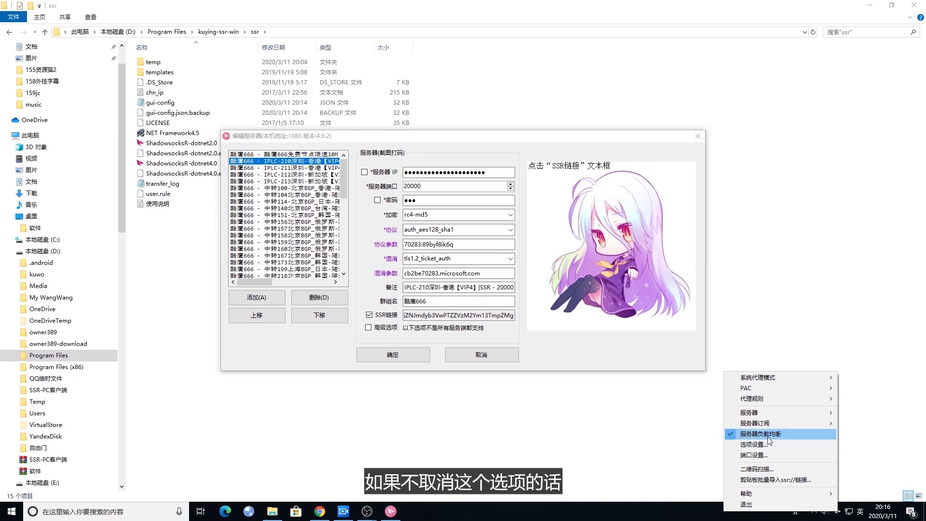
pyautogui.click(730, 437)
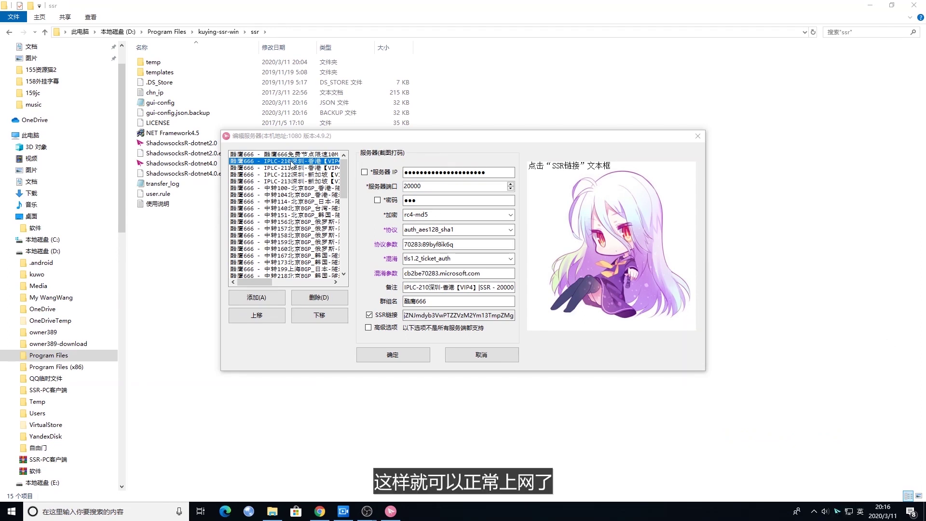
# Step: In the ShadowsocksR option settings, enable disconnecting before switching servers (切换服务器前断开所) and save the settings
pyautogui.rightClick(837, 510)
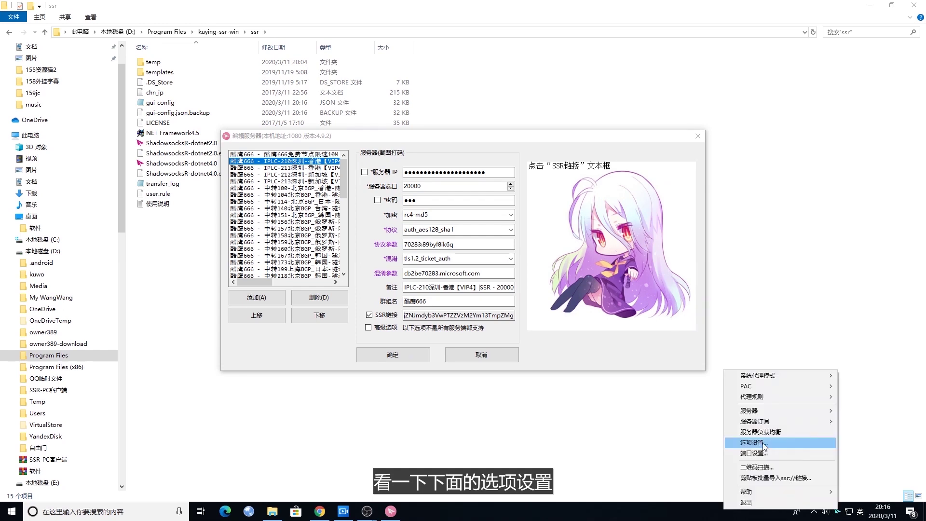
pyautogui.click(763, 442)
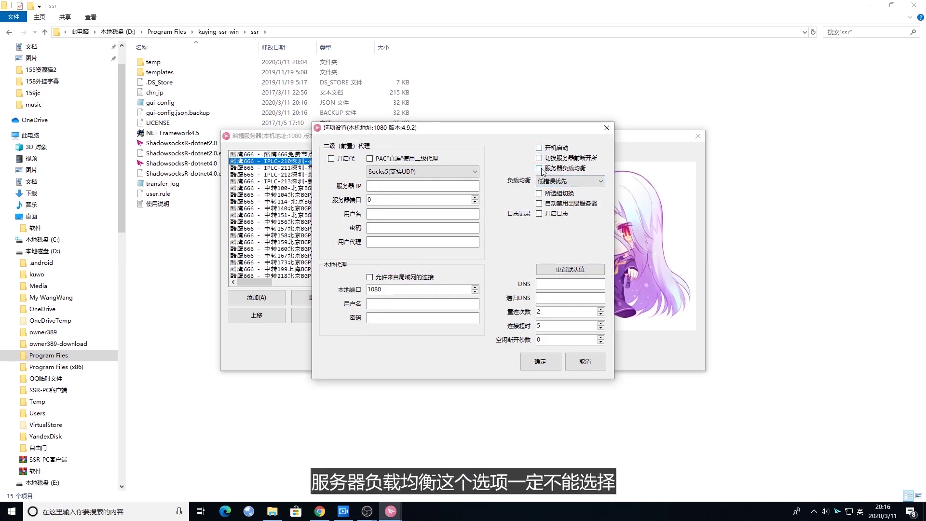
pyautogui.rightClick(837, 510)
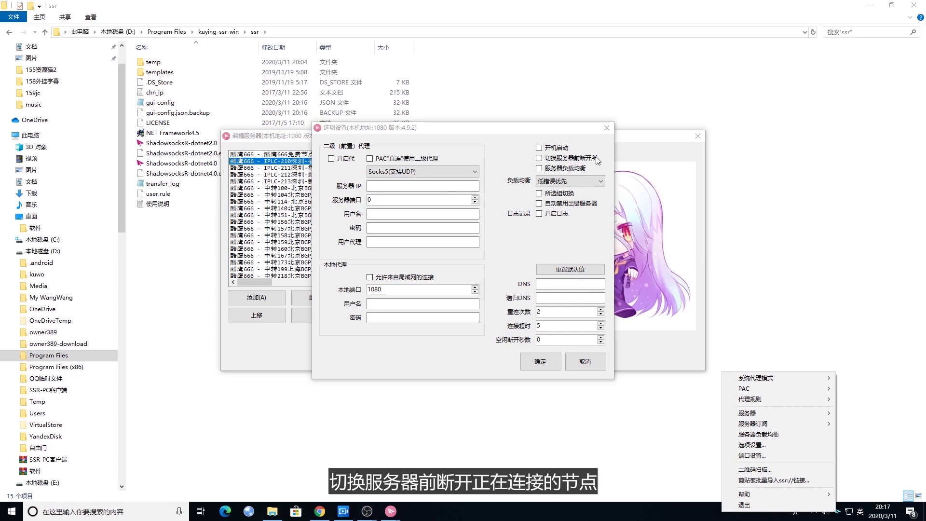
pyautogui.click(540, 159)
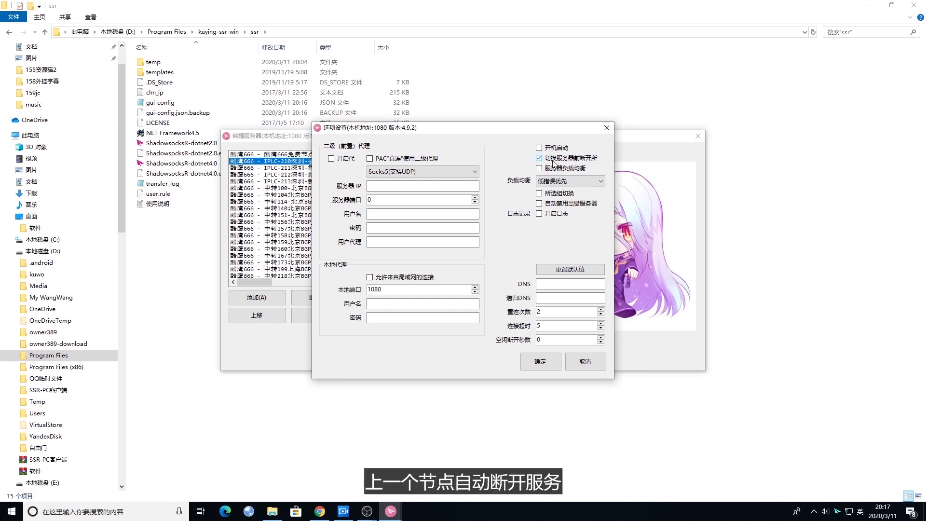
pyautogui.click(540, 361)
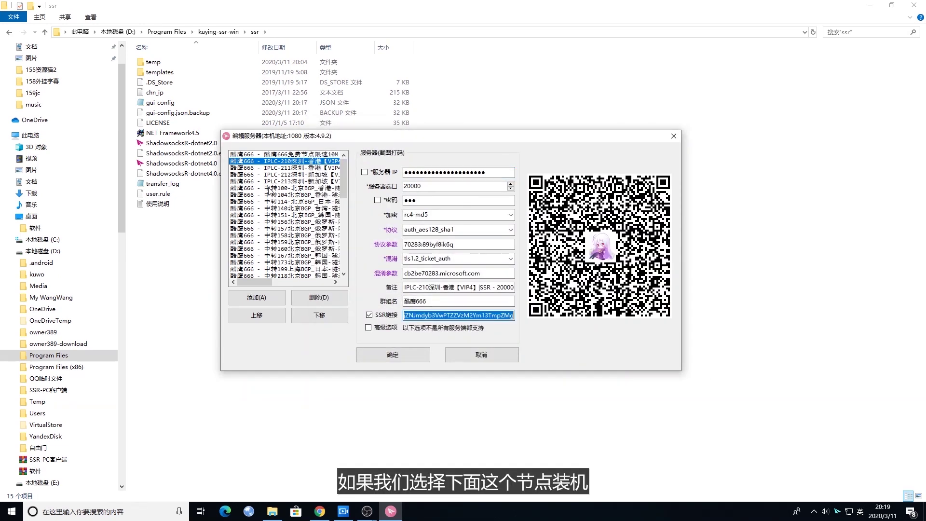
# Step: View the IPLC-213深圳-新加坡 node in the server editor and look through the nodes of the 酷鹰666 server group
pyautogui.click(290, 181)
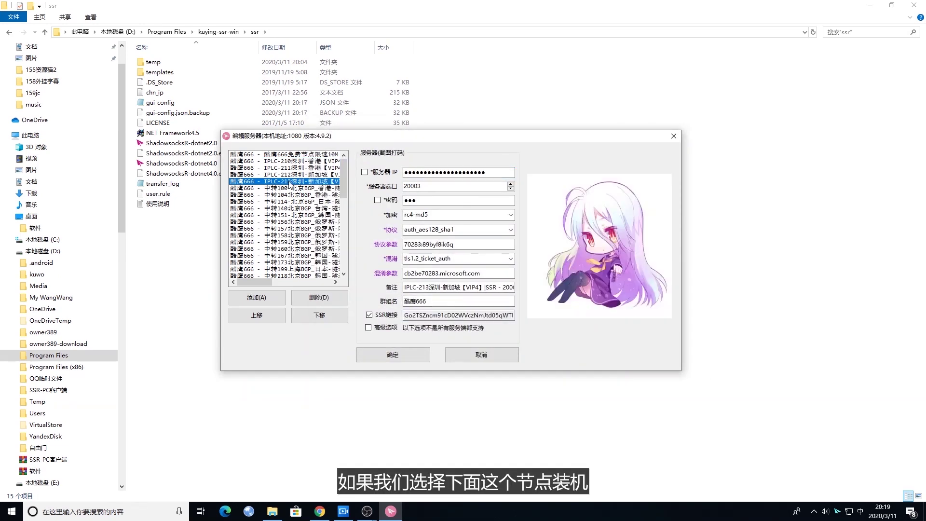
pyautogui.rightClick(839, 510)
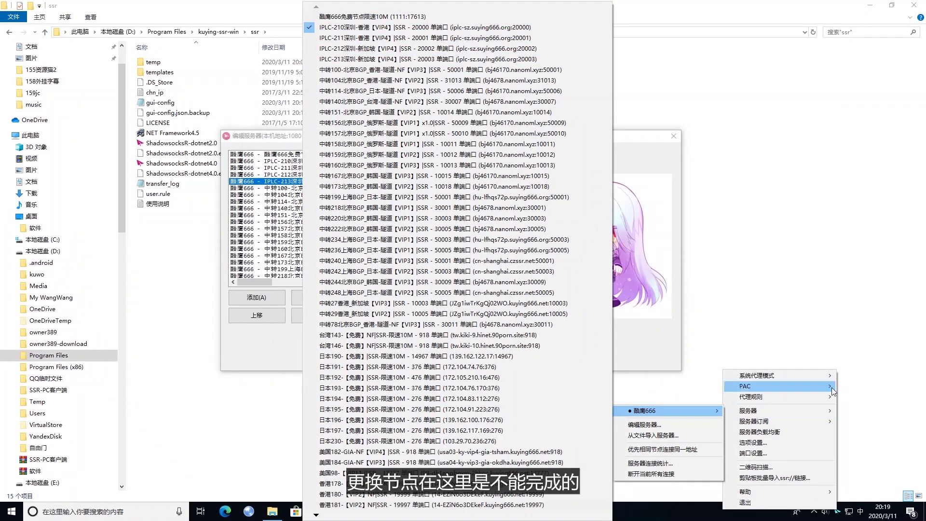
pyautogui.click(276, 222)
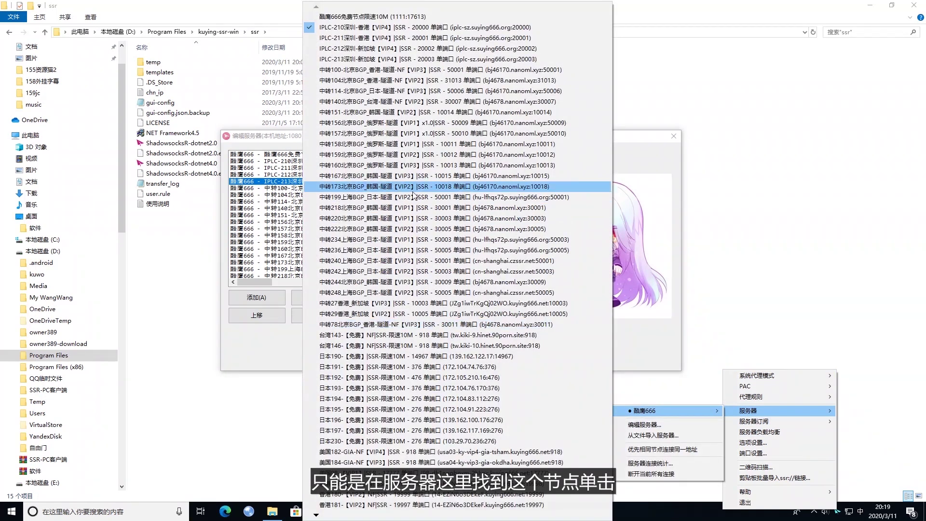
pyautogui.click(414, 187)
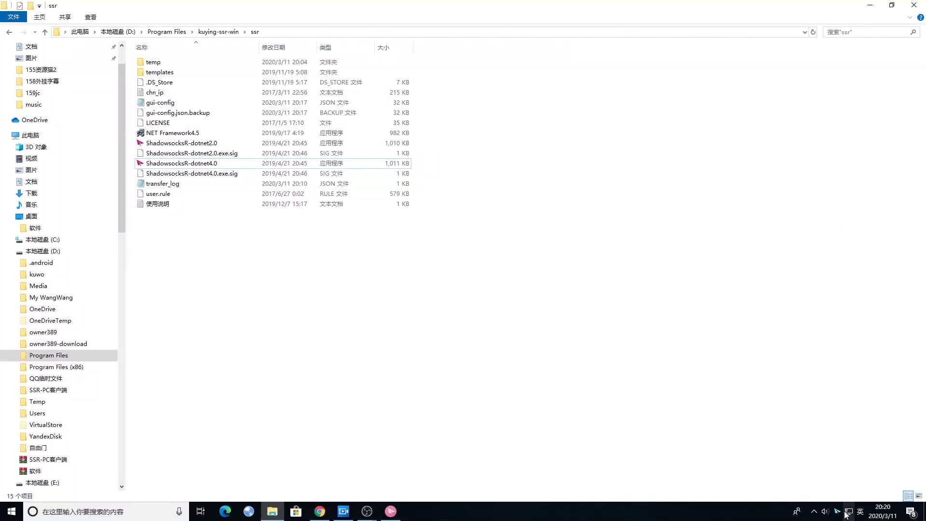
# Step: Open the server record window (服务器记录) maximized, switch to the IPLC-211 node there, and check the 酷鹰666 server group
pyautogui.moveTo(838, 514)
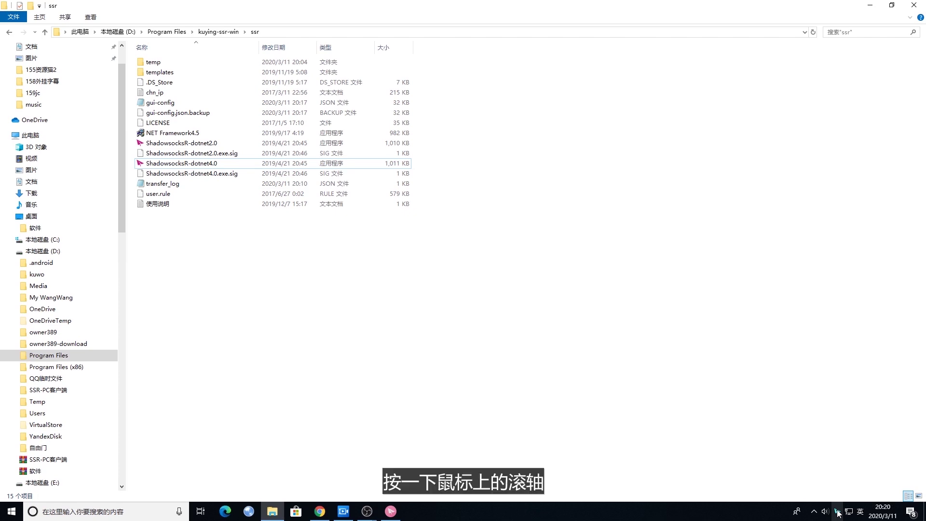
pyautogui.middleClick(838, 514)
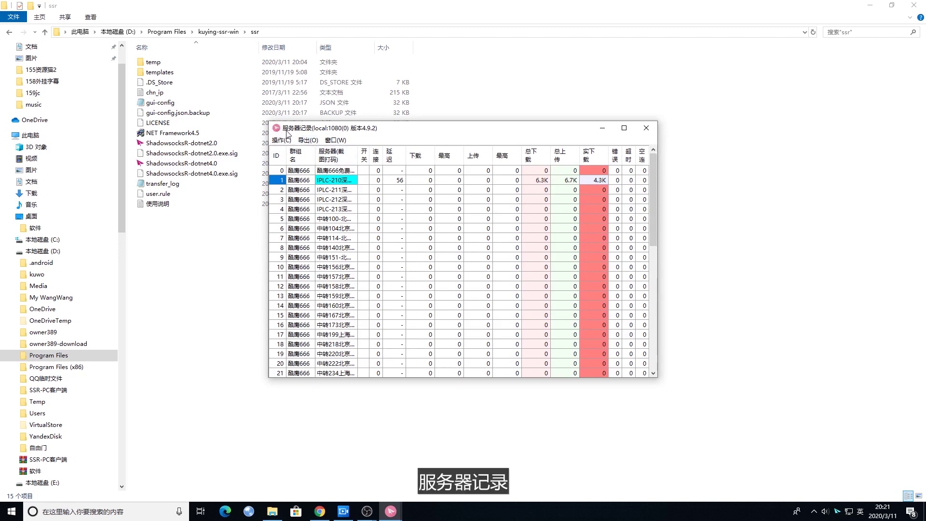
pyautogui.click(624, 128)
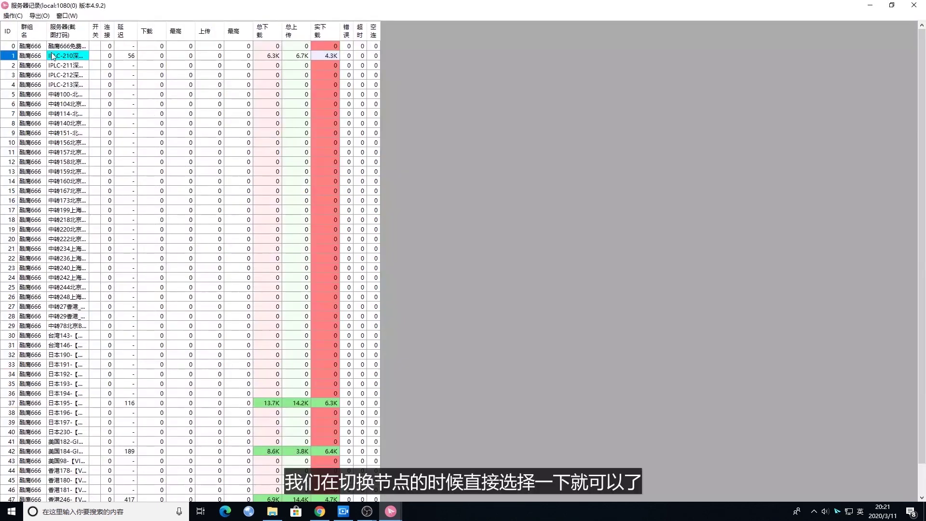
pyautogui.click(67, 66)
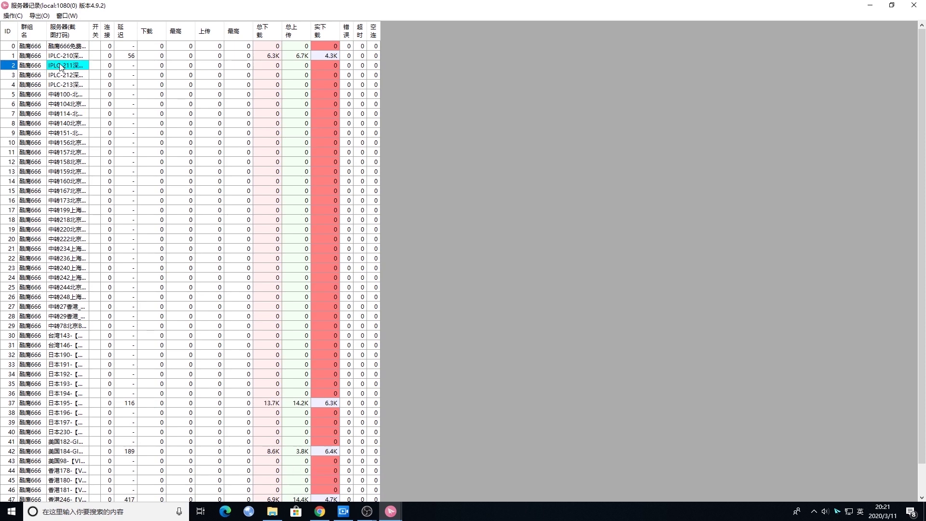
pyautogui.rightClick(837, 511)
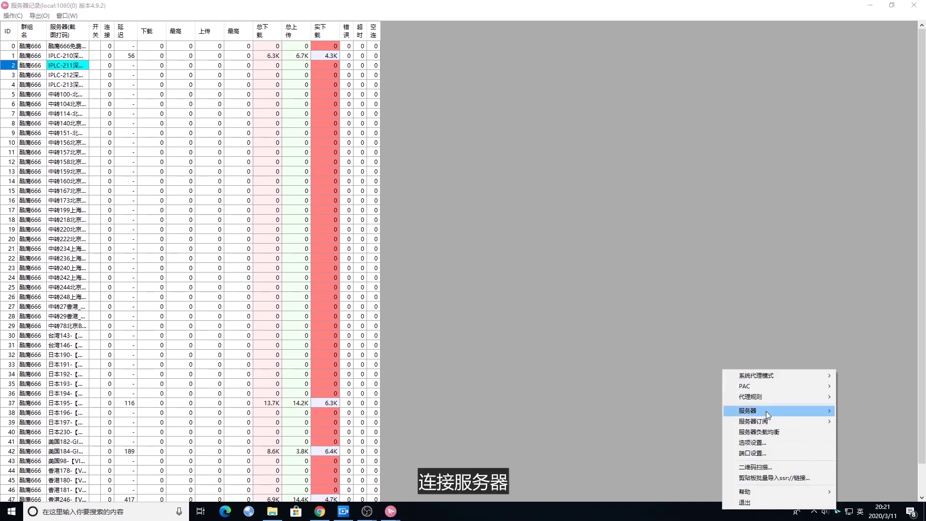
pyautogui.moveTo(766, 410)
pyautogui.moveTo(657, 410)
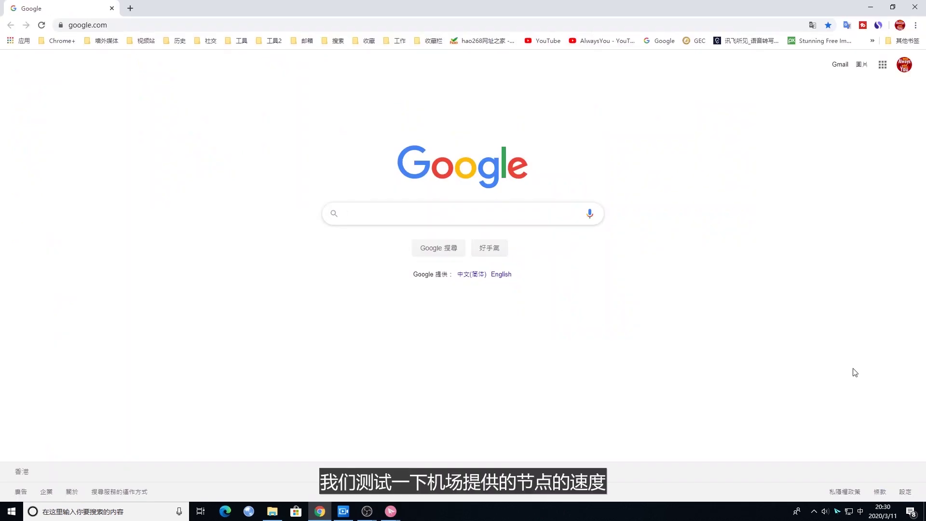
# Step: In Chrome, play video [121]最稳定的科学上网方式 from the AlwaysYou YouTube channel and show its detailed playback statistics to test the node's speed
pyautogui.click(606, 41)
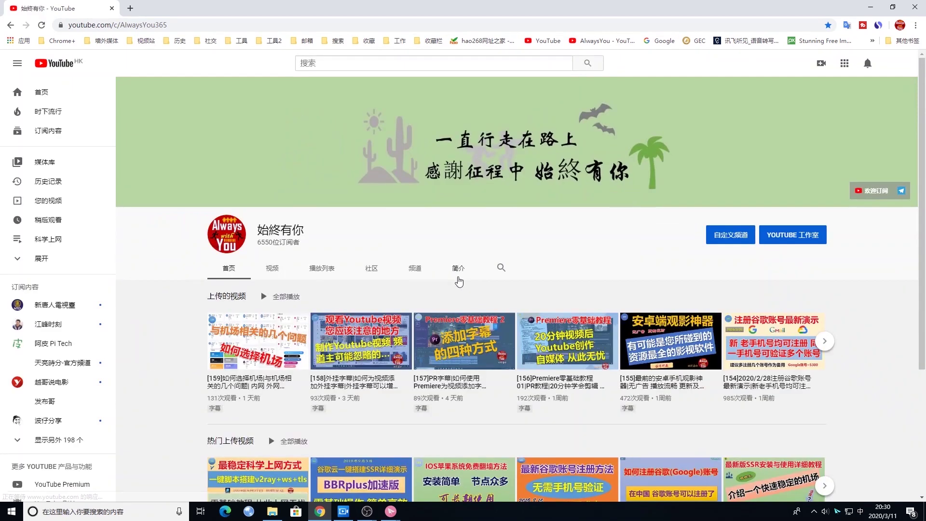
pyautogui.scroll(-5, 287, 431)
pyautogui.click(258, 412)
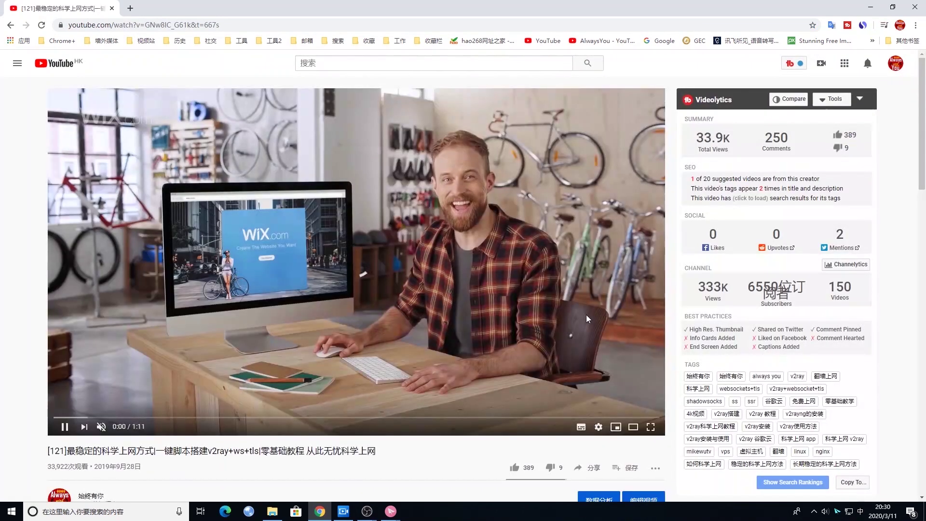
pyautogui.rightClick(504, 242)
pyautogui.click(554, 296)
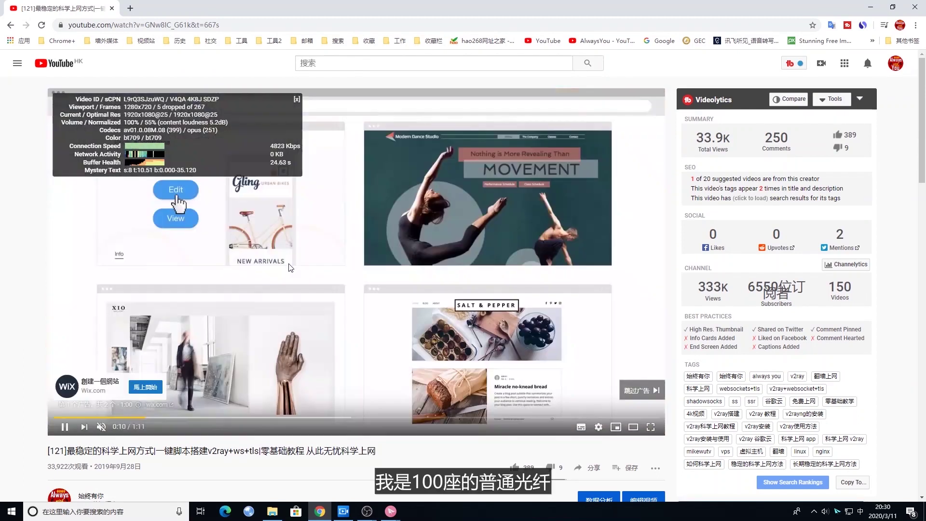